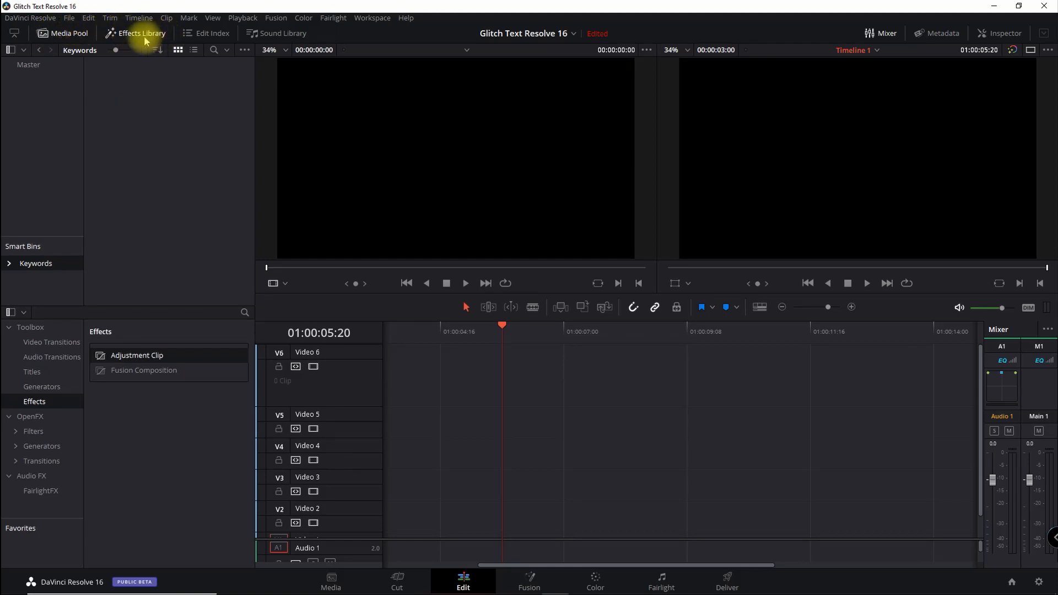
- Add a basic Text title to the Video 4 track starting at about 01:00:05:00
click(37, 372)
drag(119, 417, 520, 442)
click(511, 330)
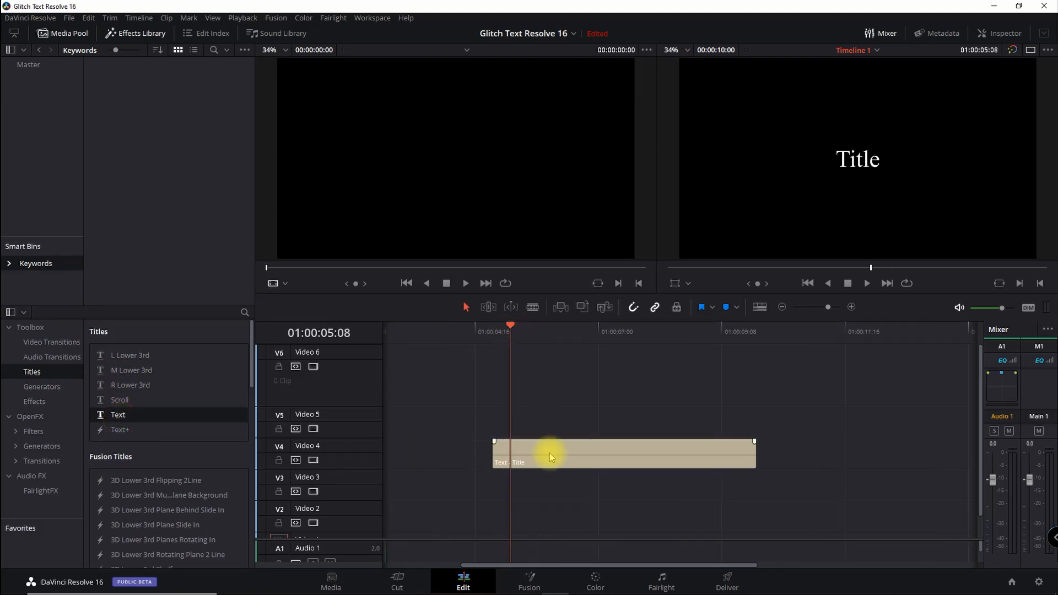
- Replace the wording of the Text title on Video 4 with GLITCH
click(548, 453)
click(998, 33)
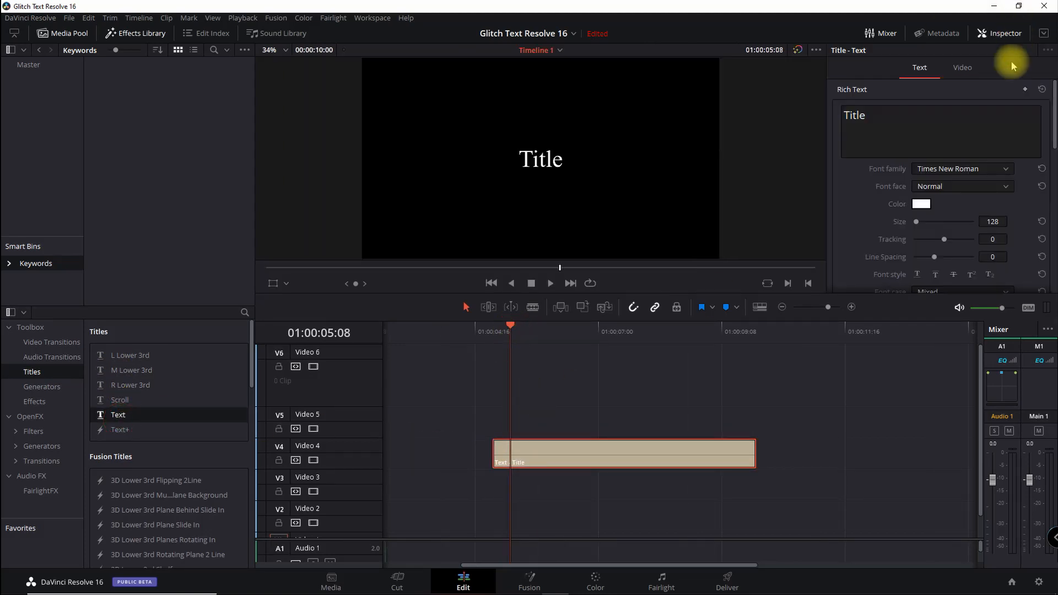
click(939, 141)
text(GL)
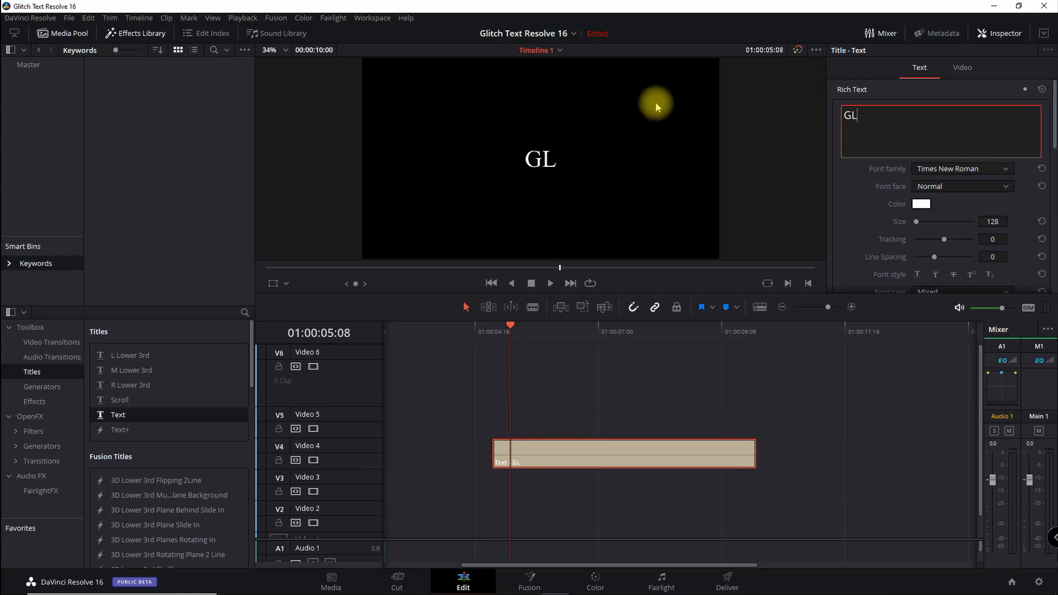
text(ITCH)
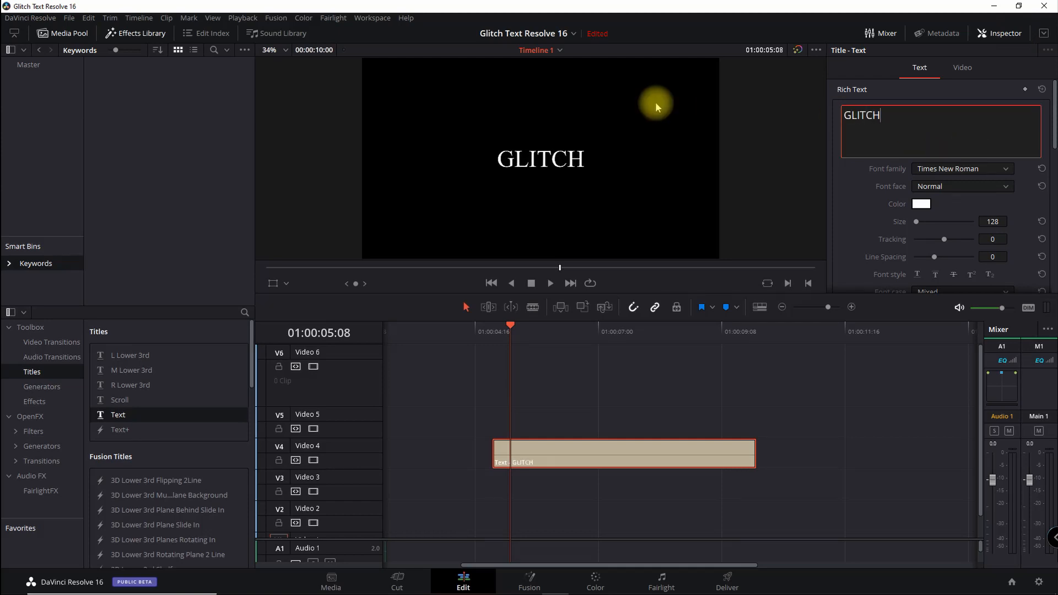
- Set the title's font to Segoe UI at size 207 and shorten its clip to about 2 seconds
click(991, 170)
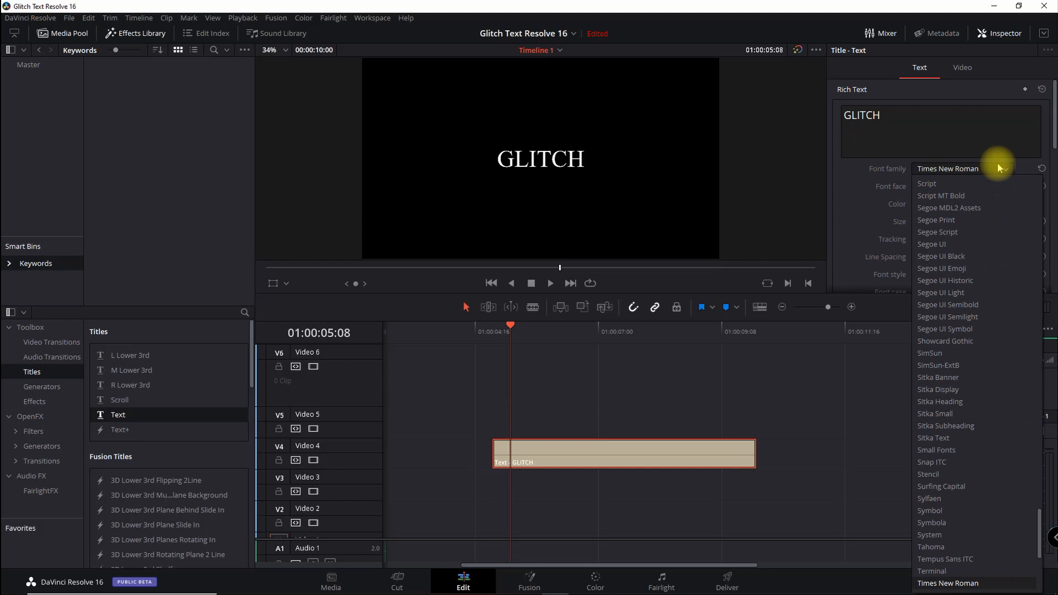
click(957, 244)
drag(993, 222, 1036, 221)
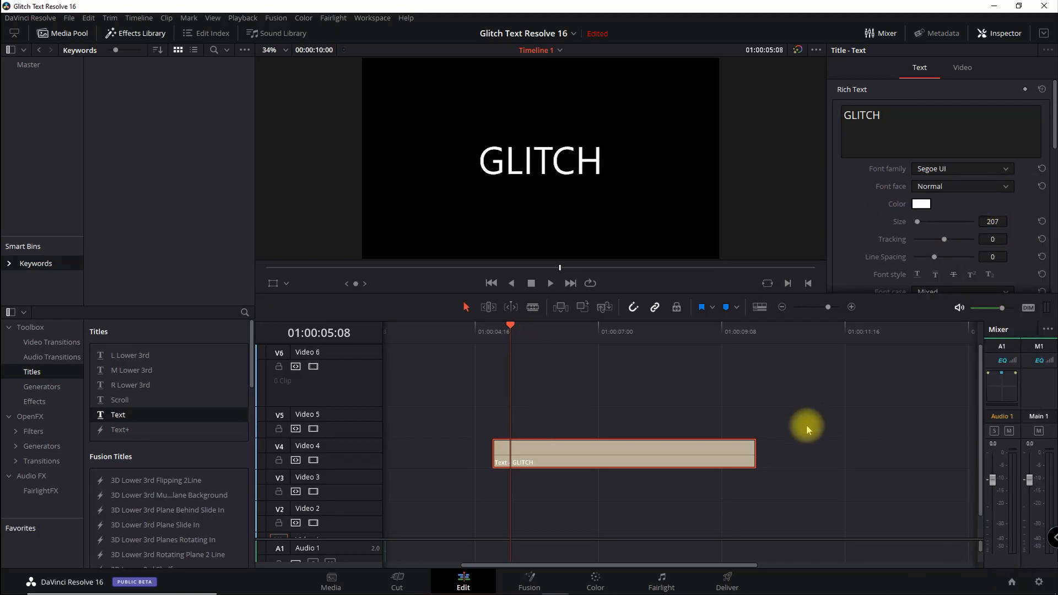
drag(753, 453, 606, 452)
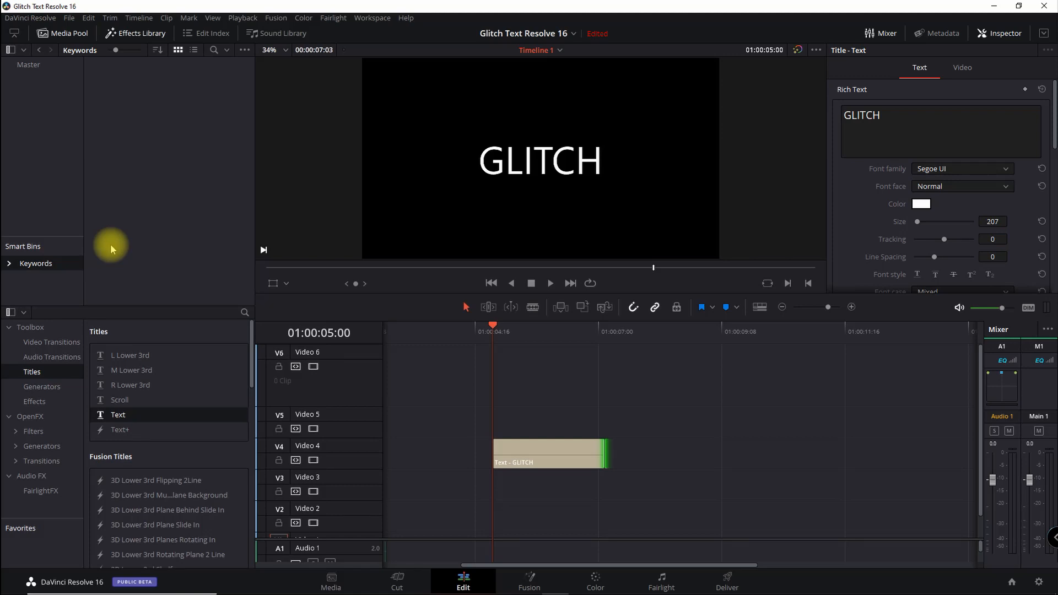
- Show the Power Bins in the media pool and open the EFX bin
click(213, 19)
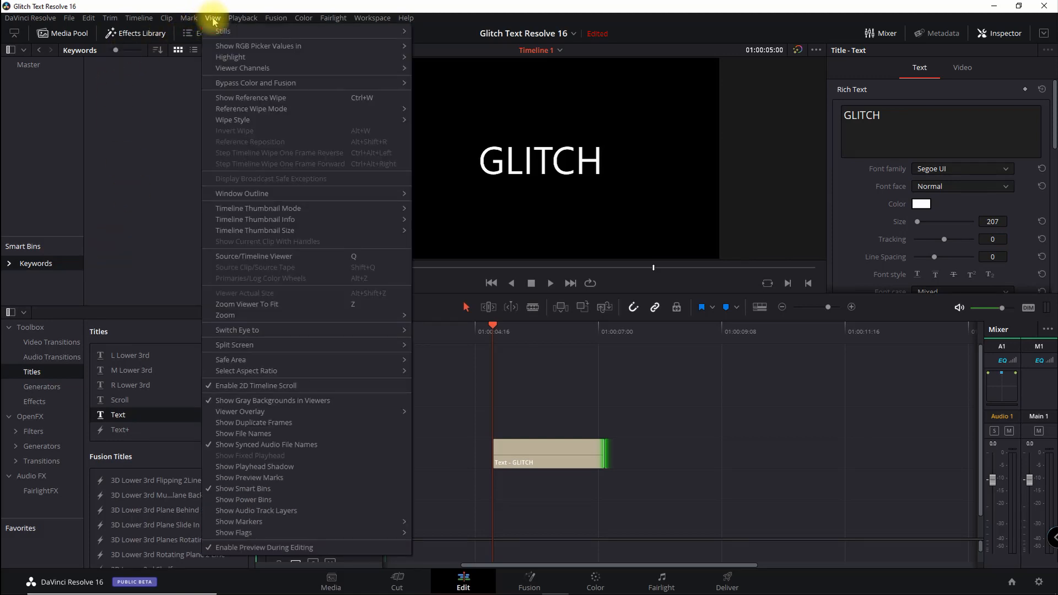
click(262, 500)
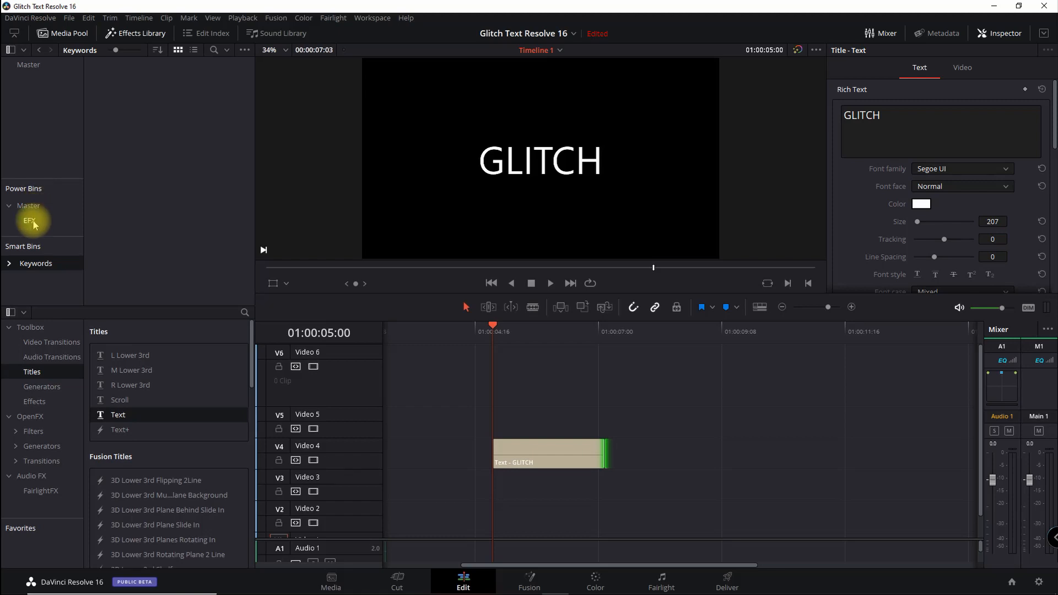
right_click(56, 216)
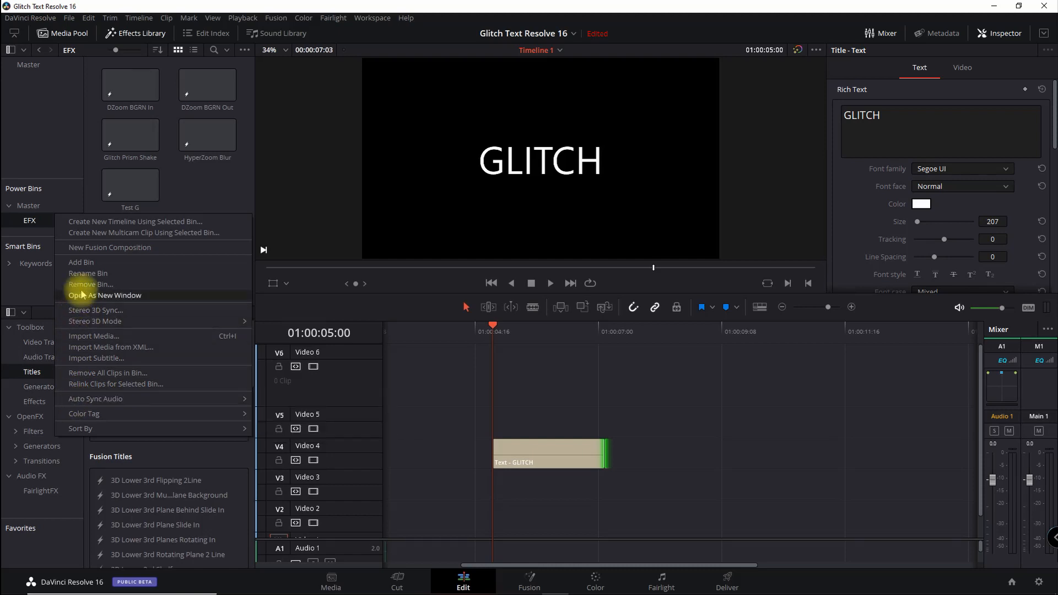
click(24, 218)
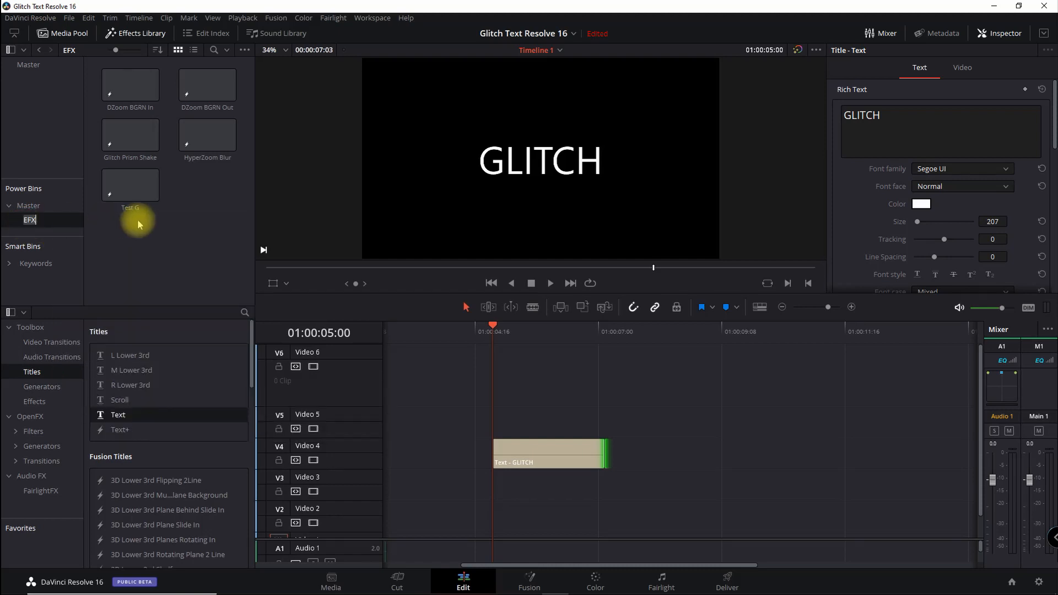
click(162, 246)
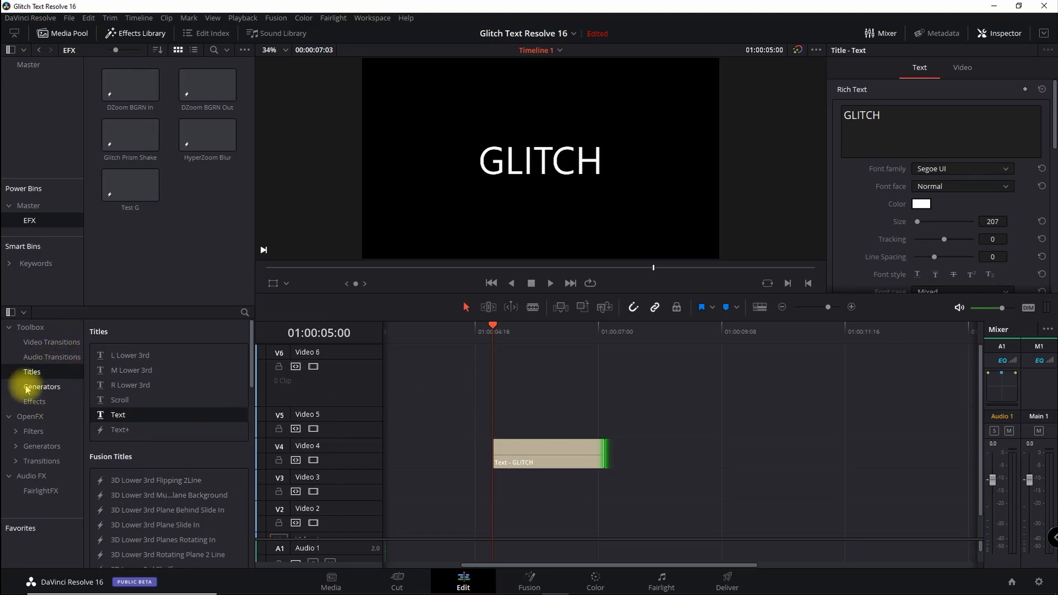
- Place an Adjustment Clip on Video 5 above the GLITCH title and trim it to the title's length, 02:03
click(30, 402)
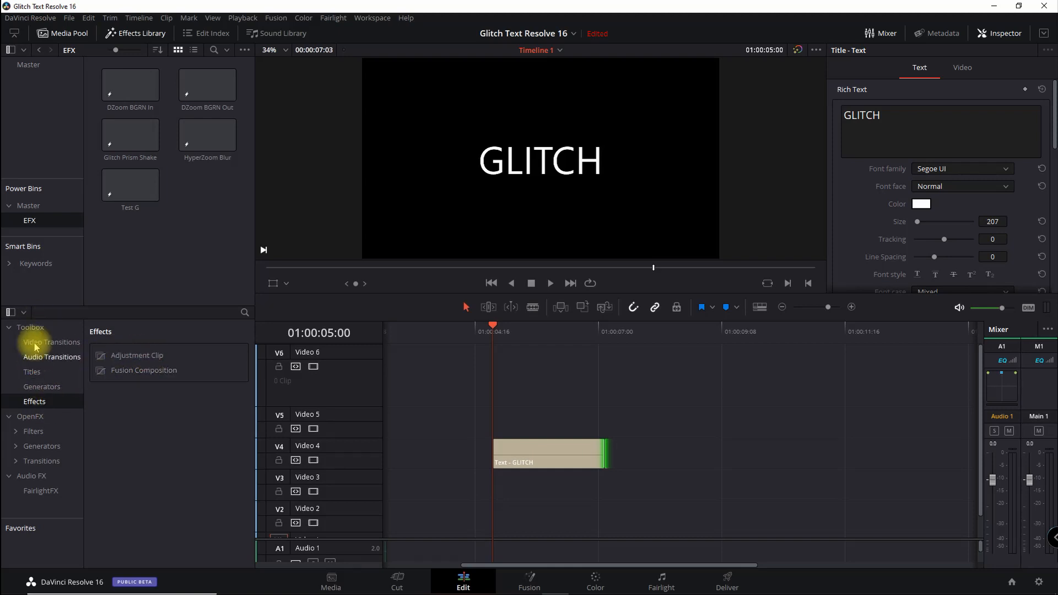
drag(134, 353, 501, 419)
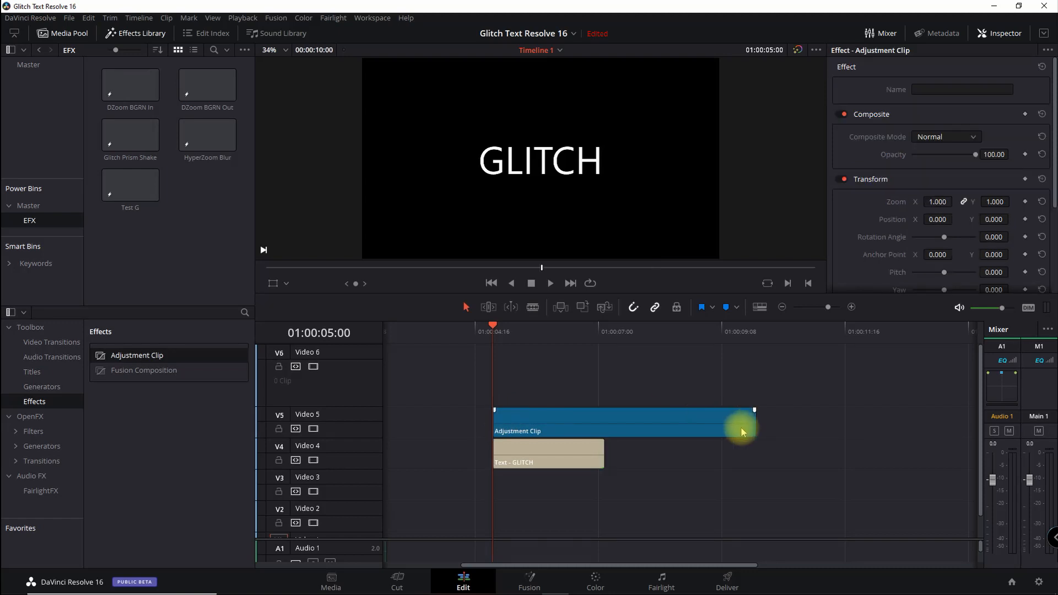
drag(753, 426, 610, 438)
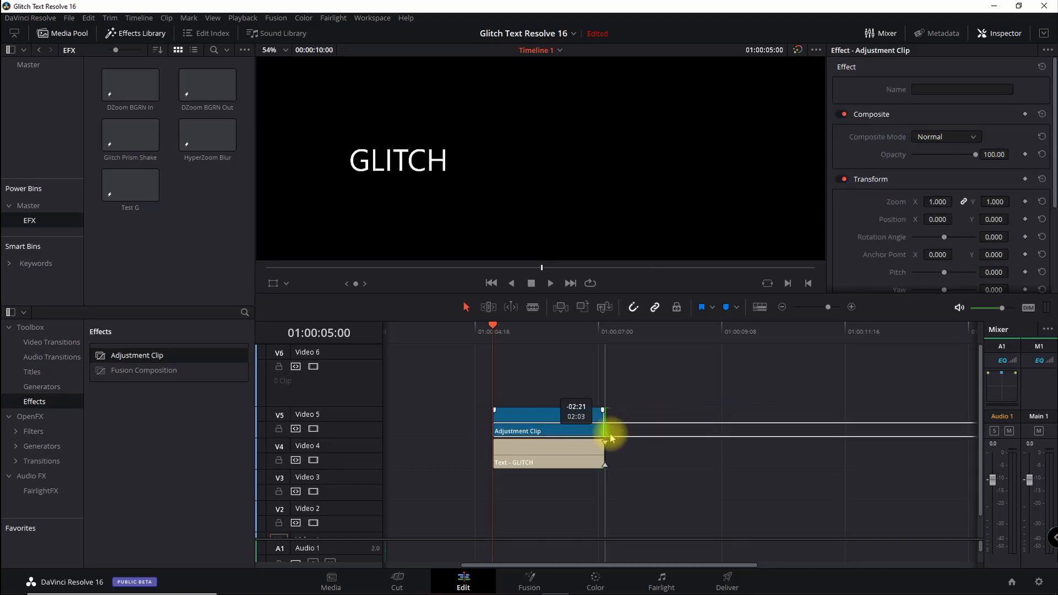
click(521, 423)
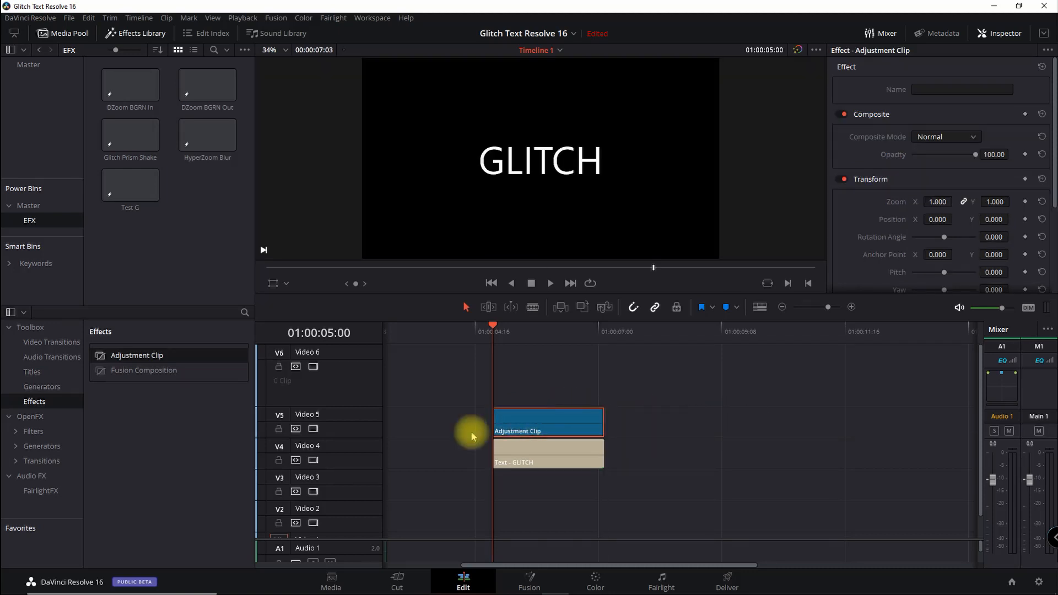
- Try to move the playhead in the adjustment clip's keyframe timeline on the Color page
click(595, 579)
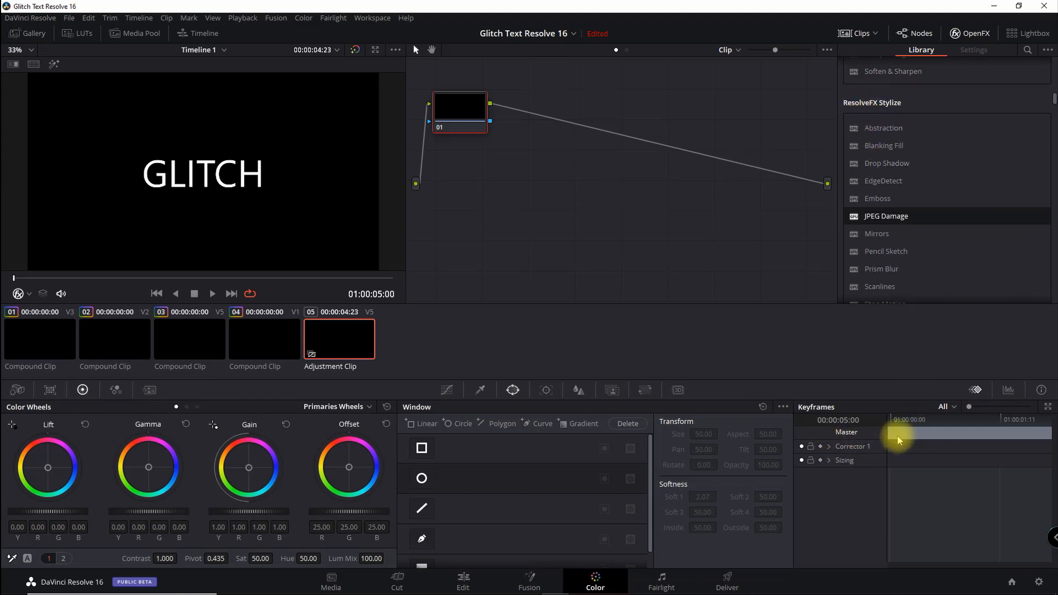
drag(899, 420, 932, 422)
click(950, 420)
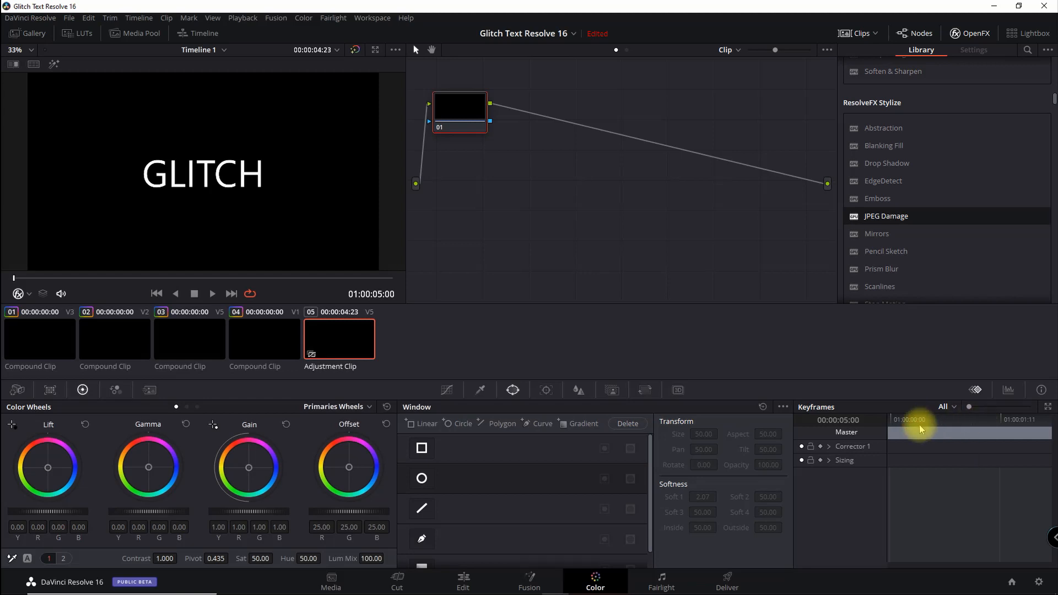
click(260, 338)
drag(921, 419, 953, 422)
click(325, 338)
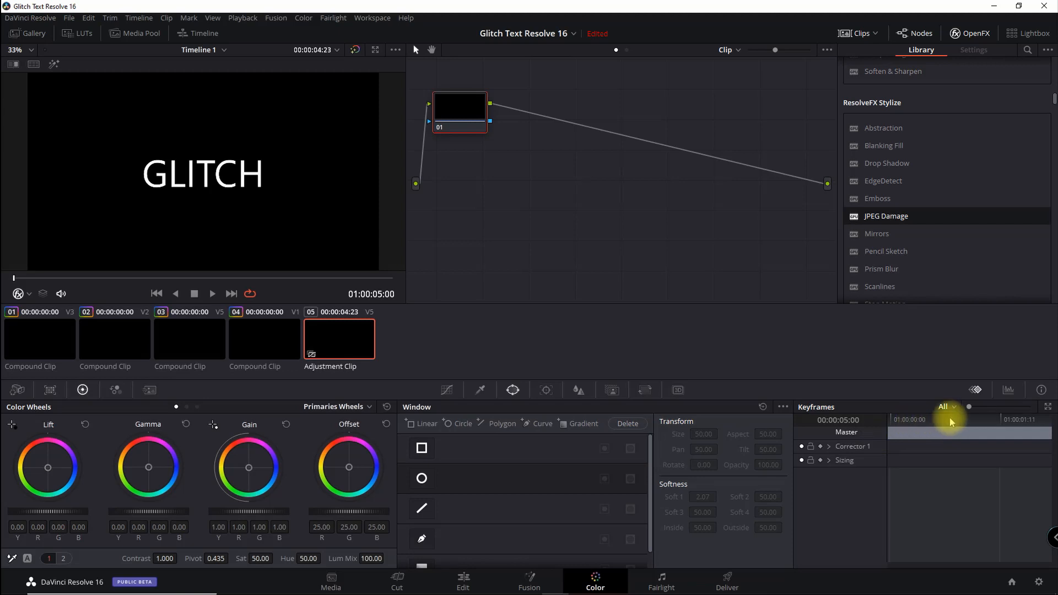
- Store the adjustment clip from Video 5 in the EFX power bin and place the stored copy over the original on the timeline
click(461, 581)
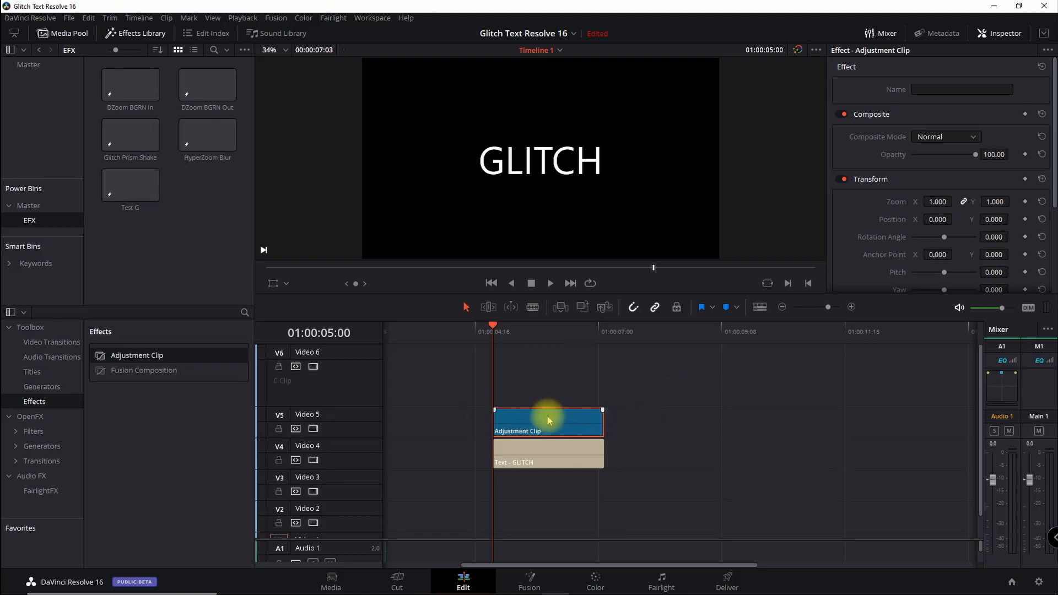
drag(551, 416, 171, 240)
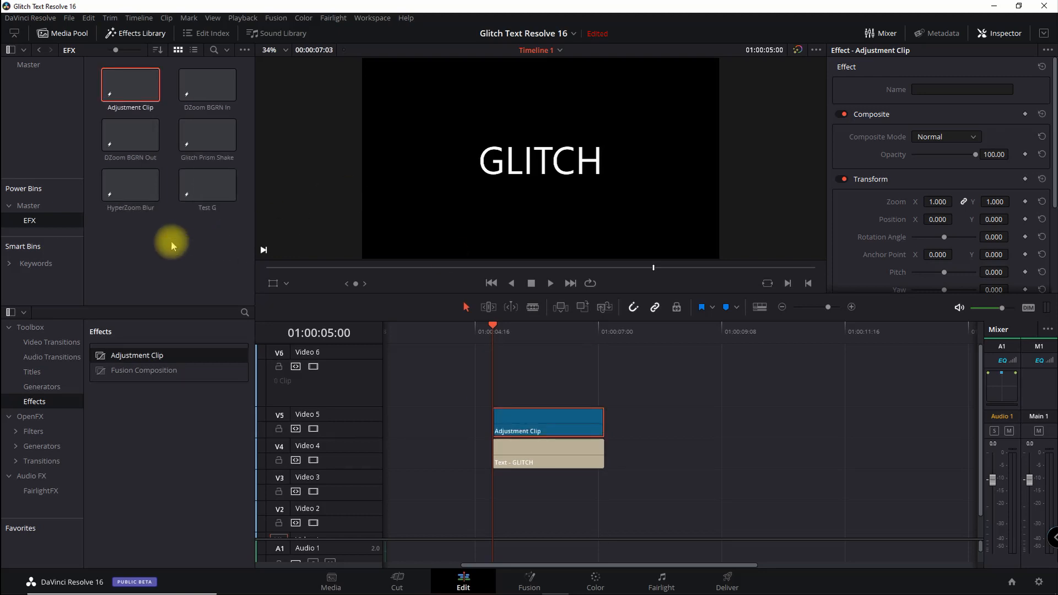
drag(116, 83, 494, 429)
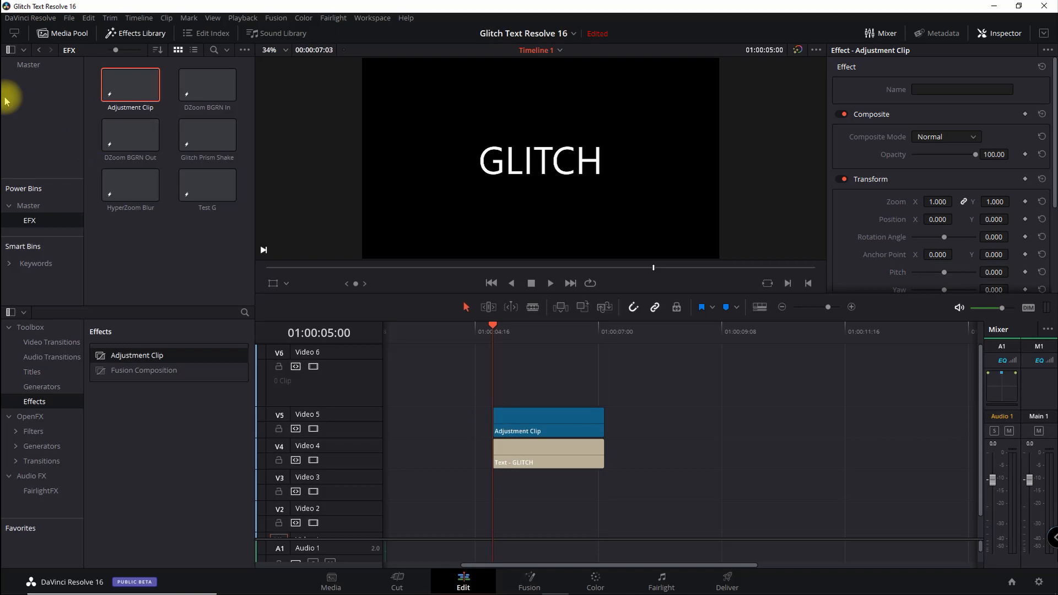
- Remove the stored Adjustment Clip from the EFX power bin
right_click(119, 89)
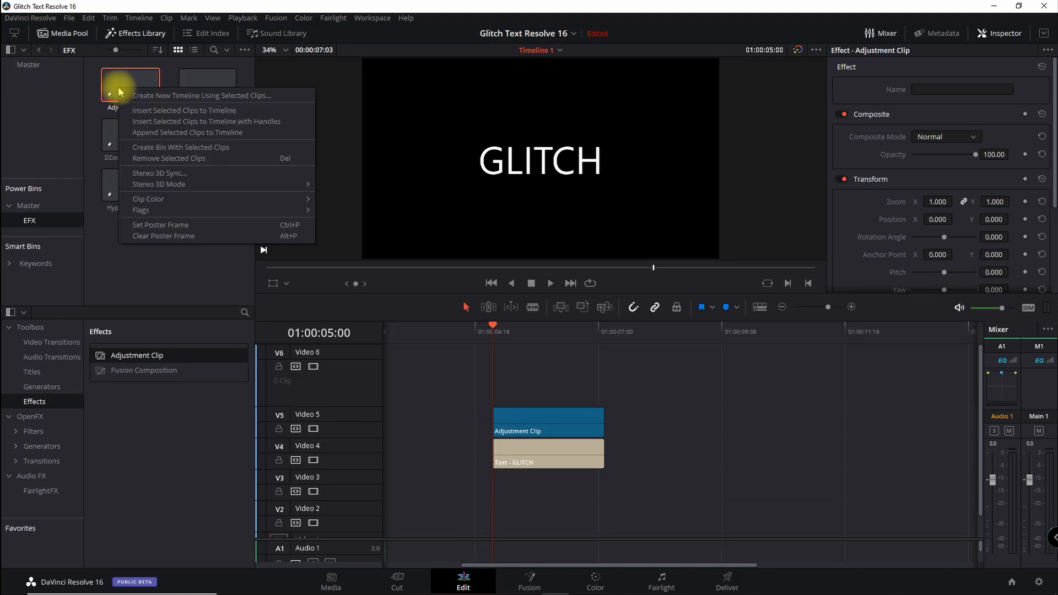
click(148, 158)
click(630, 335)
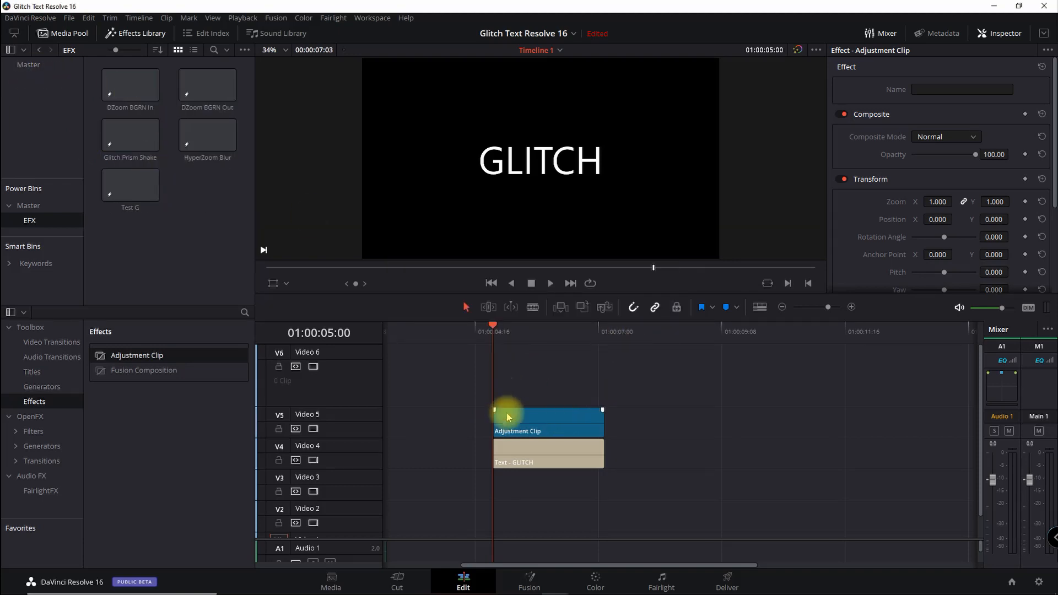
- Apply JPEG Damage to the adjustment clip's node on the Color page and keyframe its Resolution at 00:00:00:00
click(601, 579)
mouse_move(891, 421)
mouse_down()
mouse_move(1024, 425)
mouse_move(890, 423)
mouse_up()
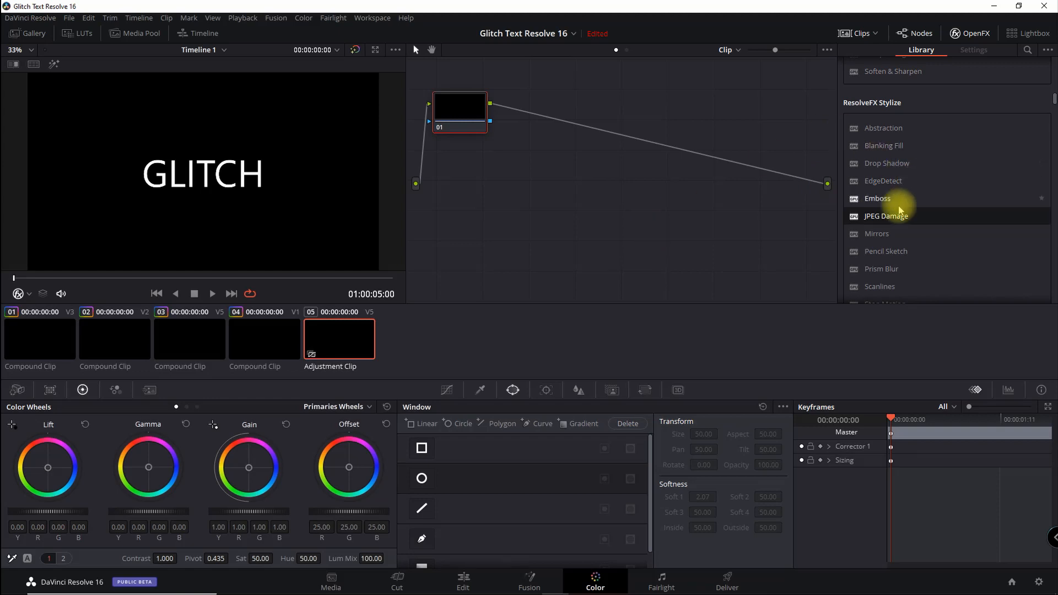
drag(889, 218, 889, 218)
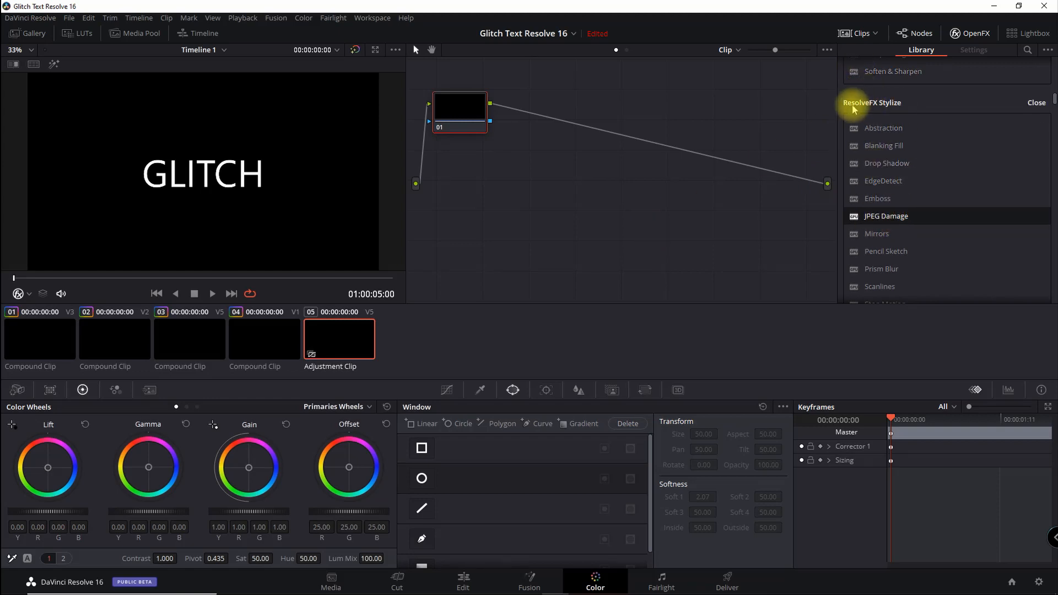
drag(875, 215, 446, 110)
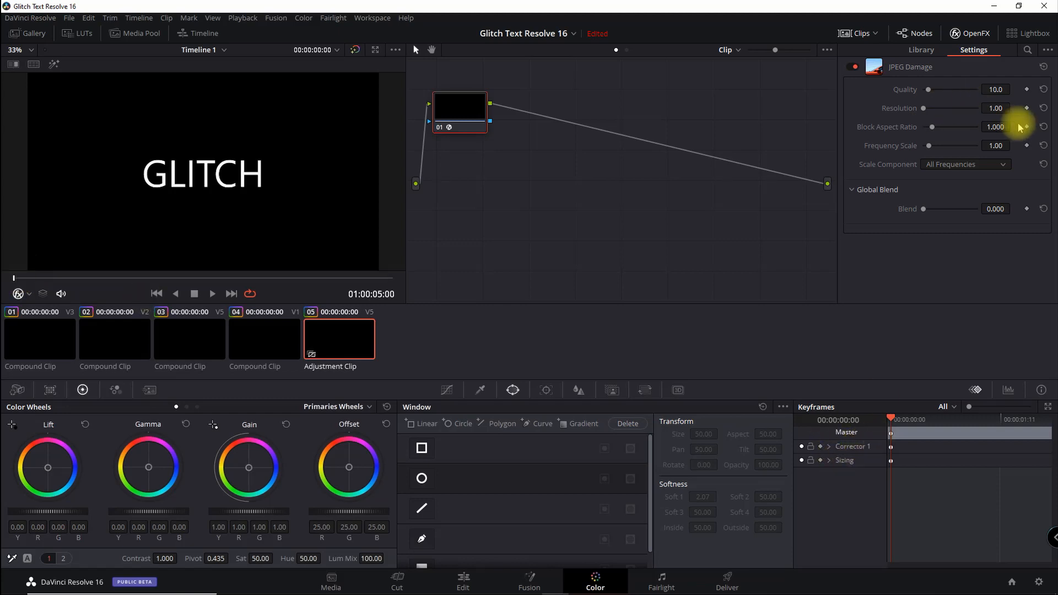
click(1026, 109)
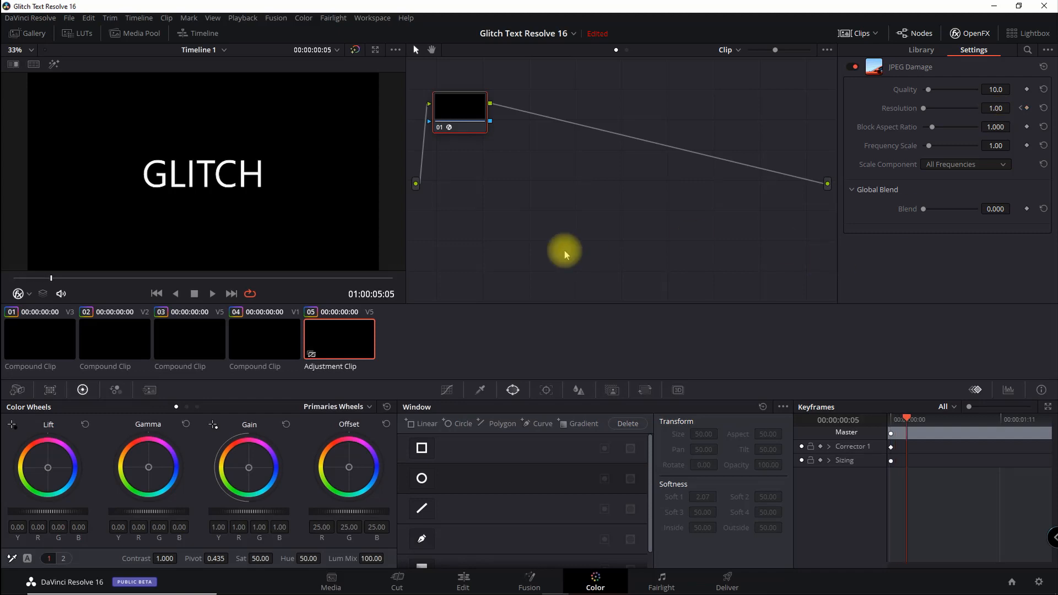
- Keyframe the JPEG Damage Resolution every five frames: 30 at frame 5, 1 at frame 10, 30 at frame 15 and 1 at frame 20
drag(924, 108, 1018, 112)
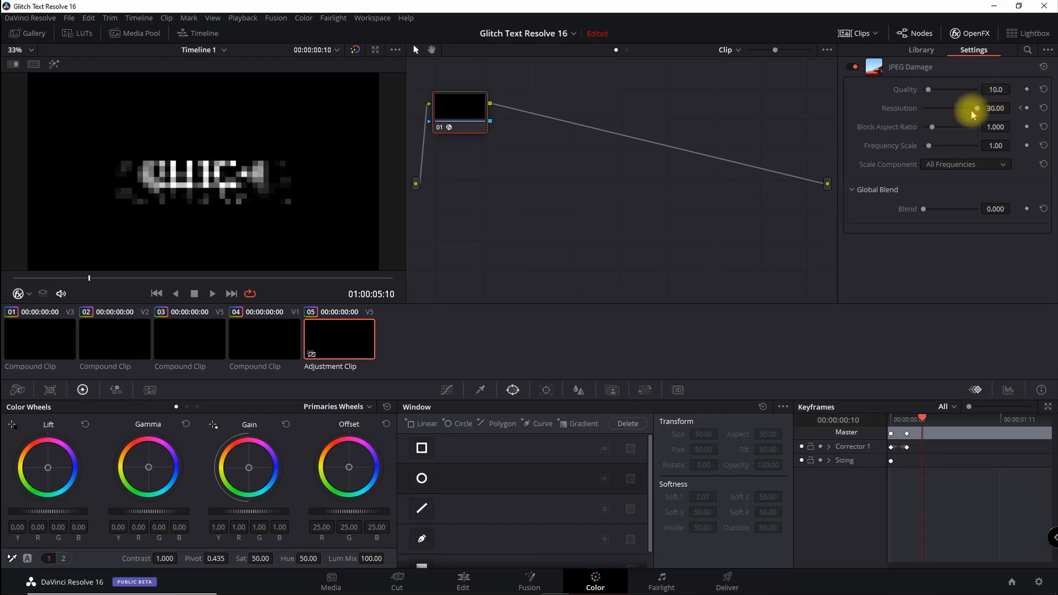
drag(977, 108, 908, 116)
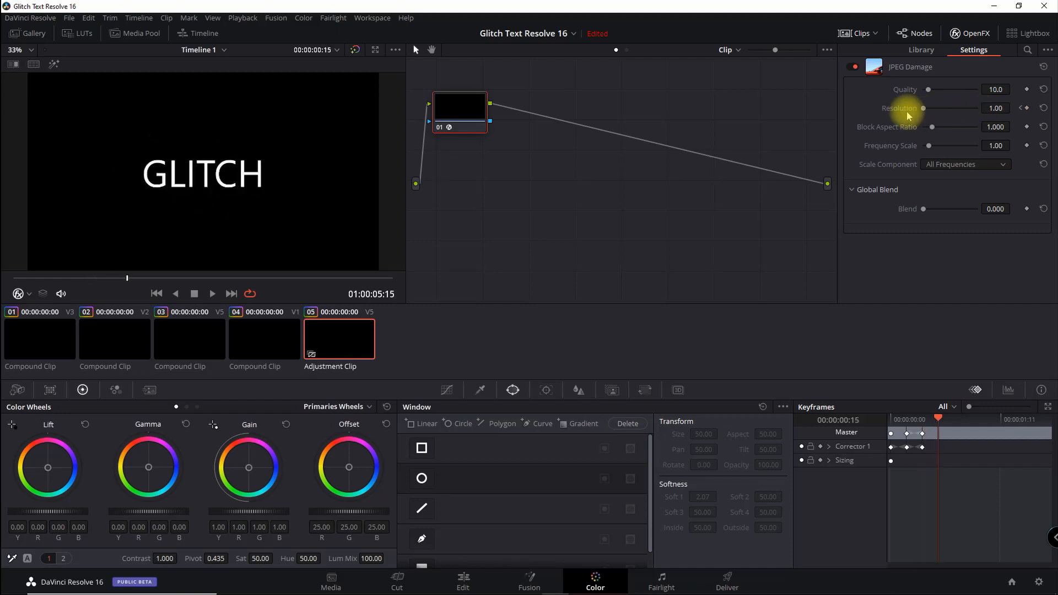
drag(922, 107, 1013, 108)
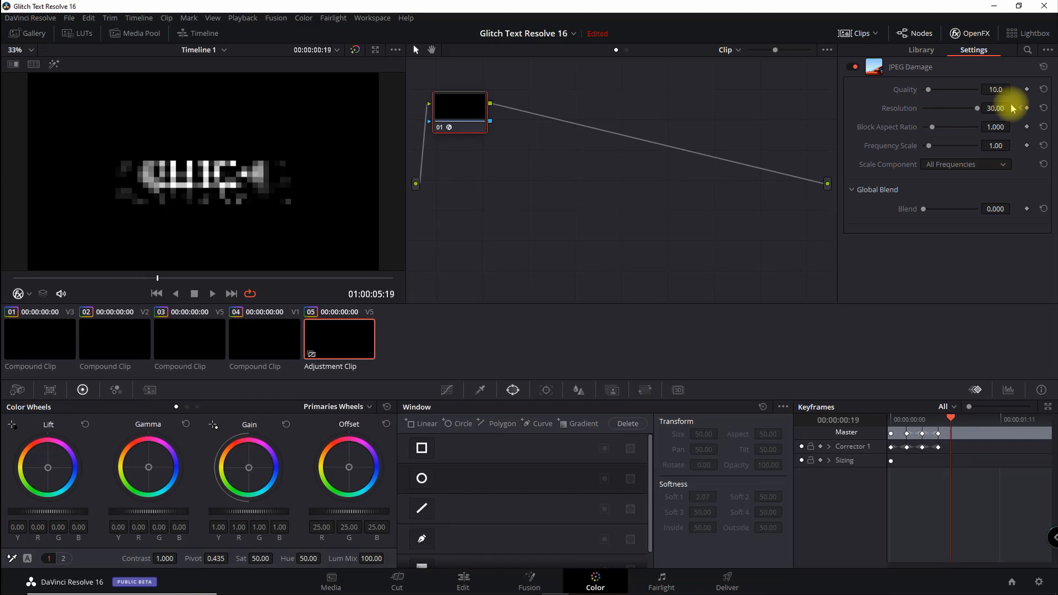
drag(1012, 108, 905, 110)
- Shorten the adjustment clip and the GLITCH title on the edit timeline to end at 01:00:05:20, and play them from the start
click(463, 581)
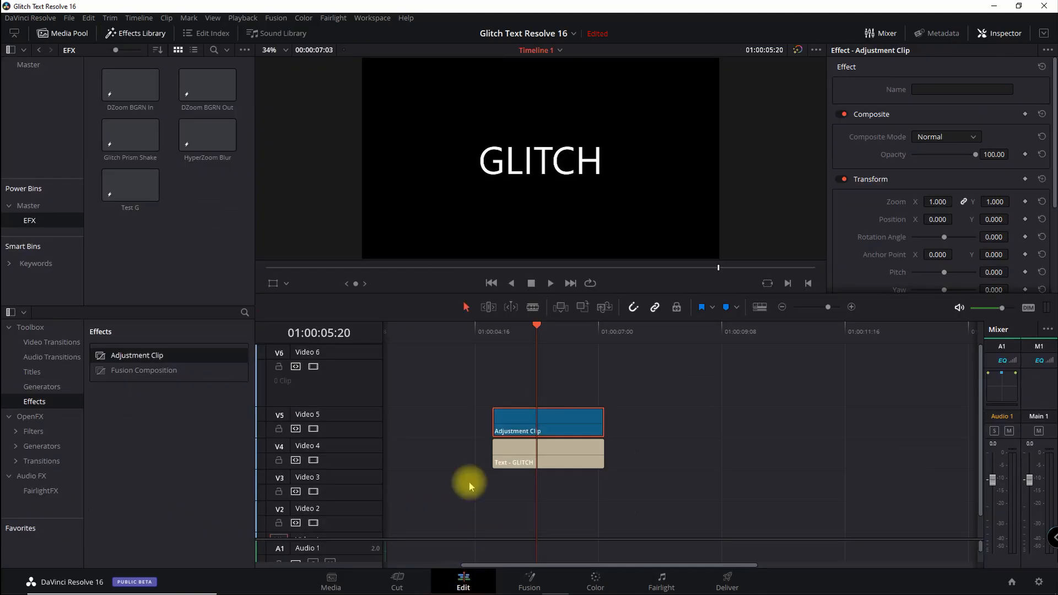
click(604, 429)
drag(604, 428, 538, 430)
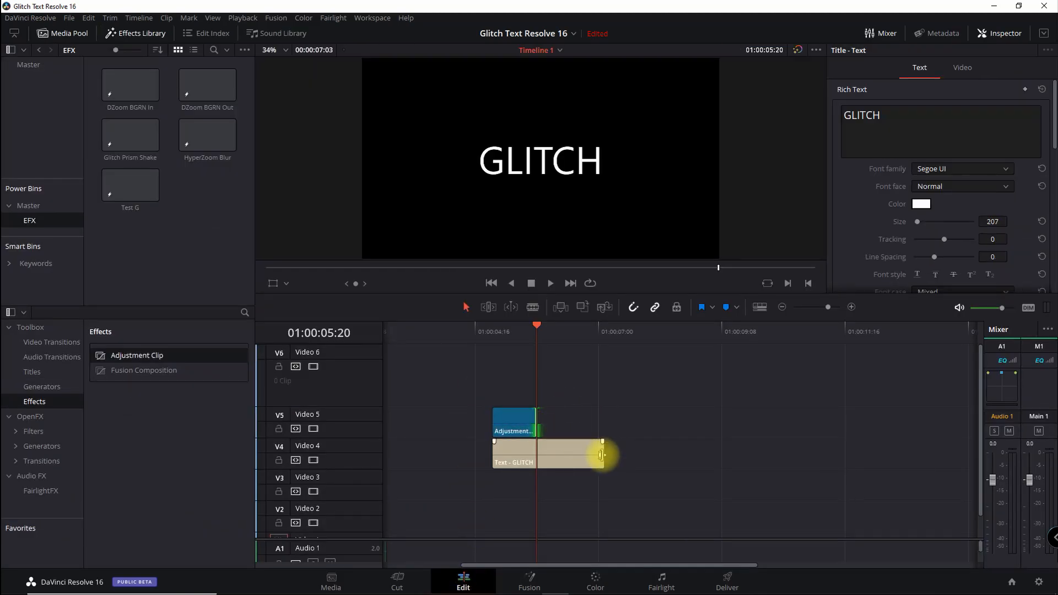
drag(602, 454, 535, 454)
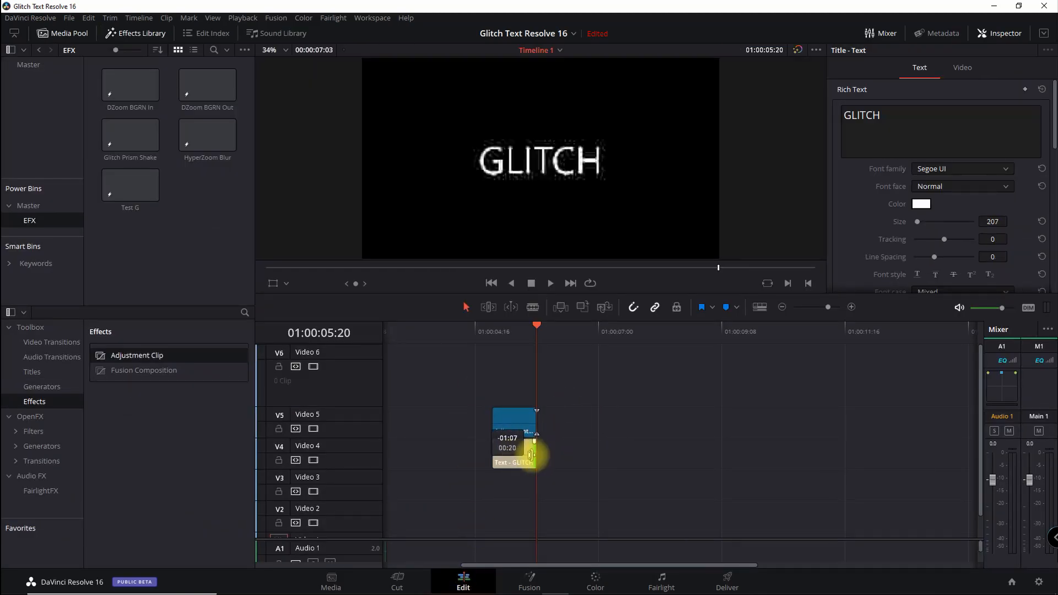
click(494, 339)
key(space)
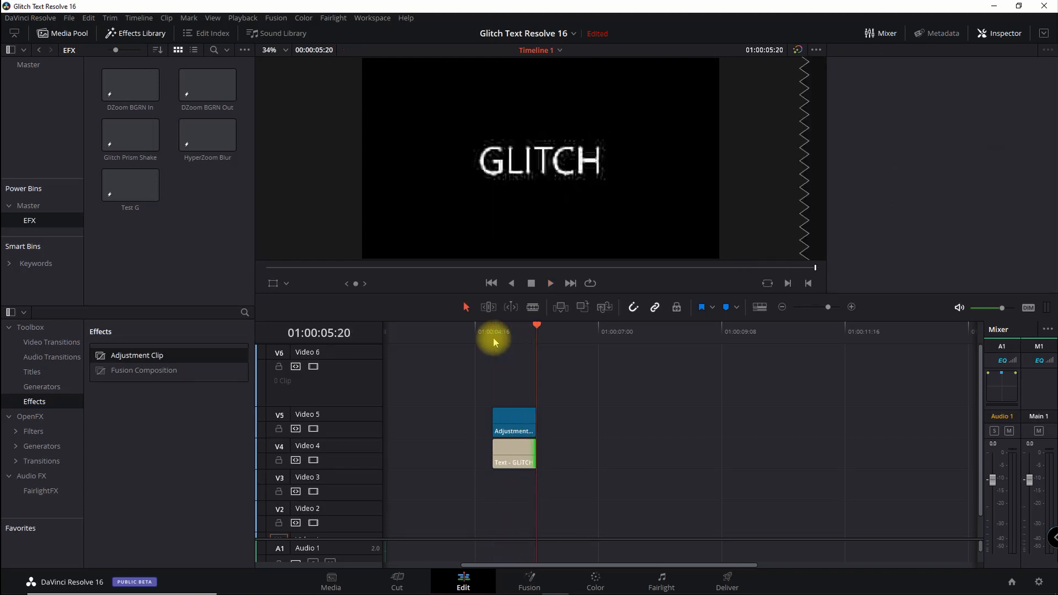
- Store the adjustment clip in the EFX power bin as Glitch Basic and delete the original from the timeline
click(513, 423)
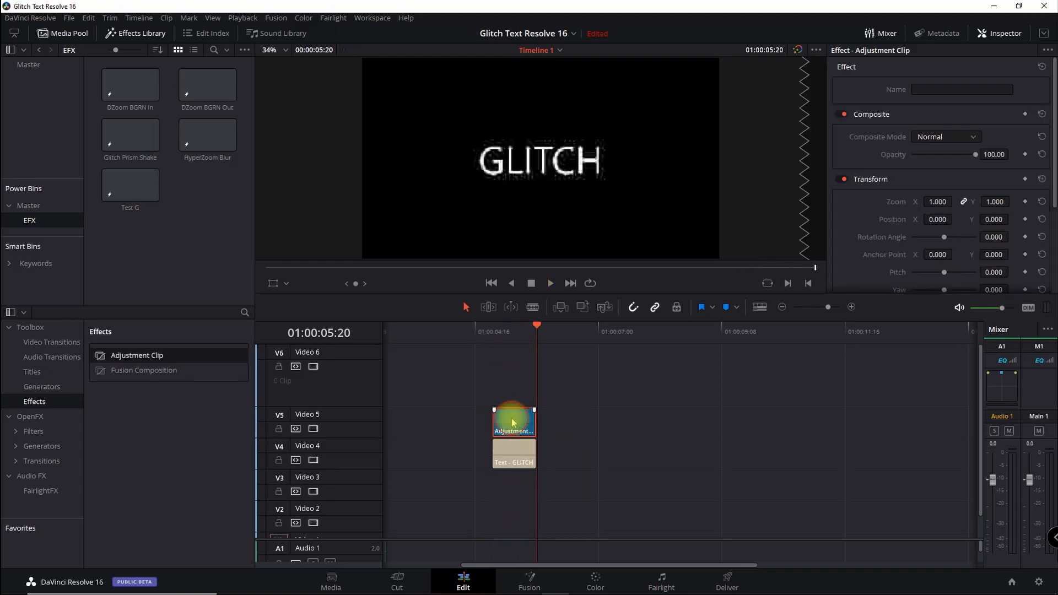
drag(512, 422, 197, 234)
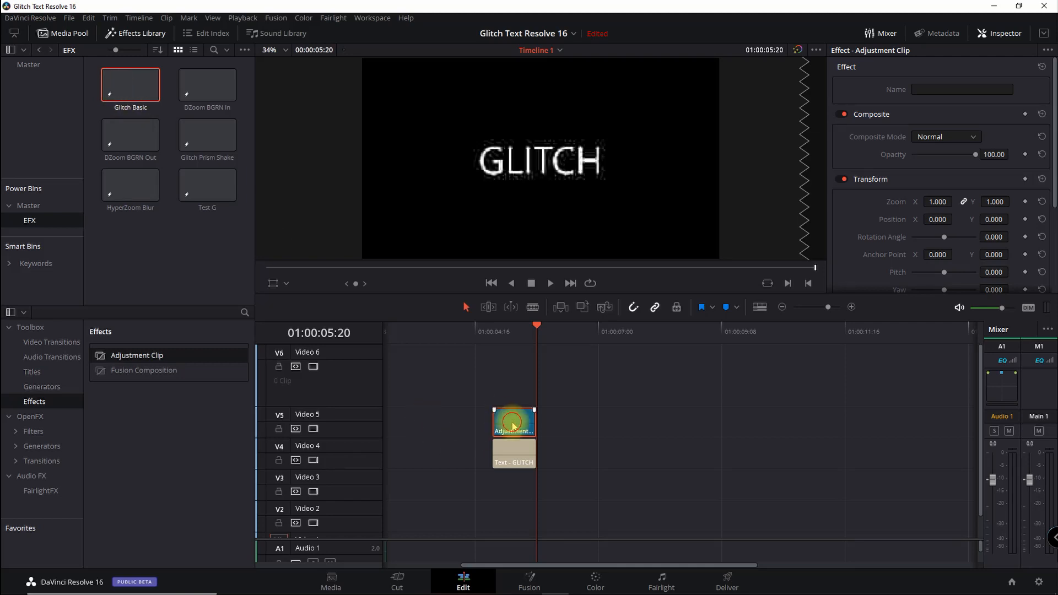
right_click(504, 419)
click(552, 256)
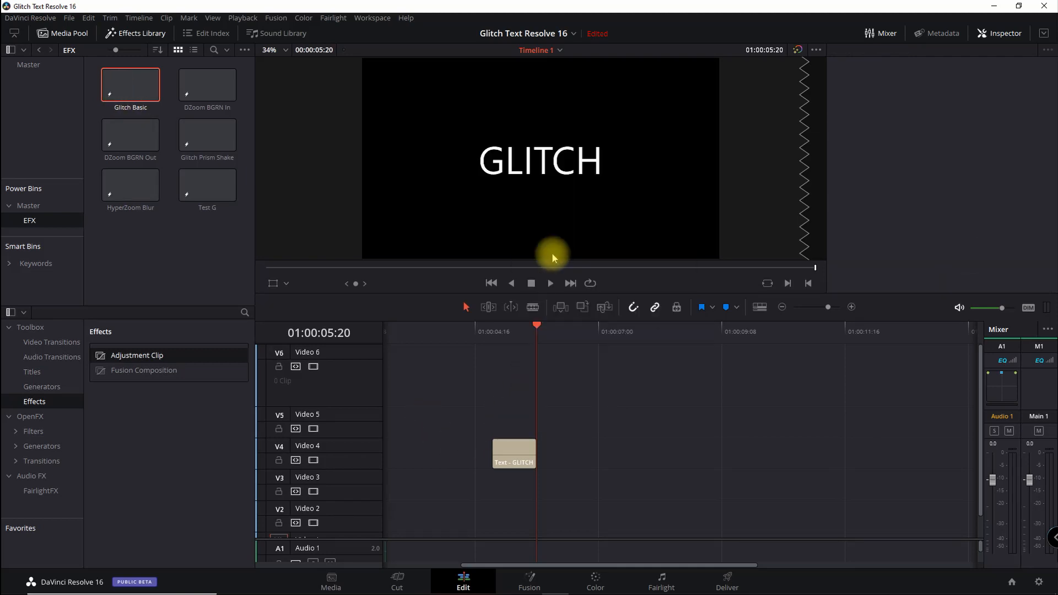
- Place Glitch Basic from the power bin on Video 5 above the GLITCH title and play it
drag(123, 94, 486, 425)
click(489, 332)
key(space)
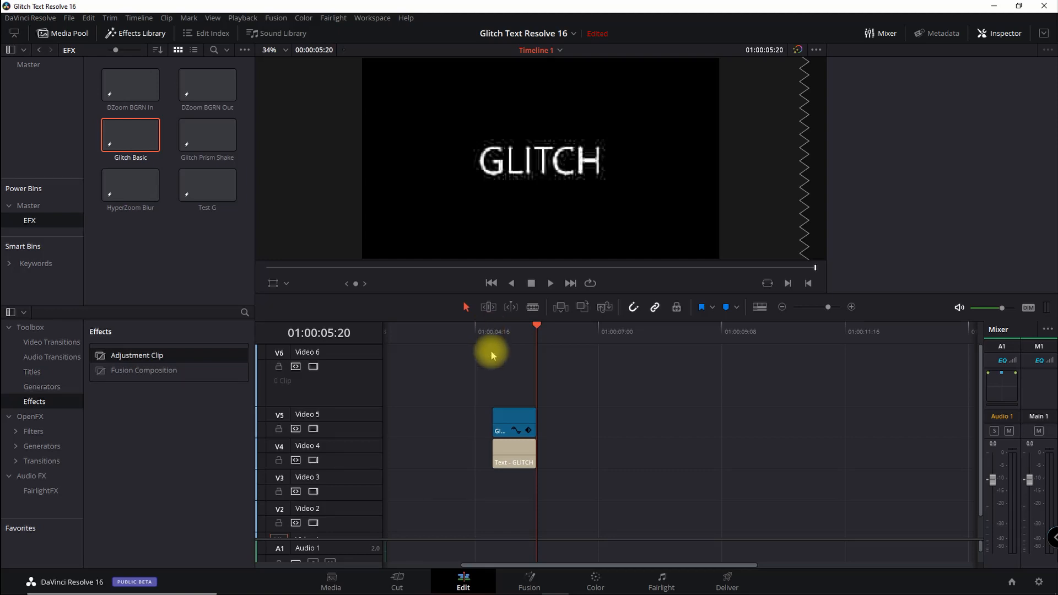
- Switch to the glitch video project and place IMG_6787.MOV Subclip at the start of Video 1
click(571, 34)
click(525, 50)
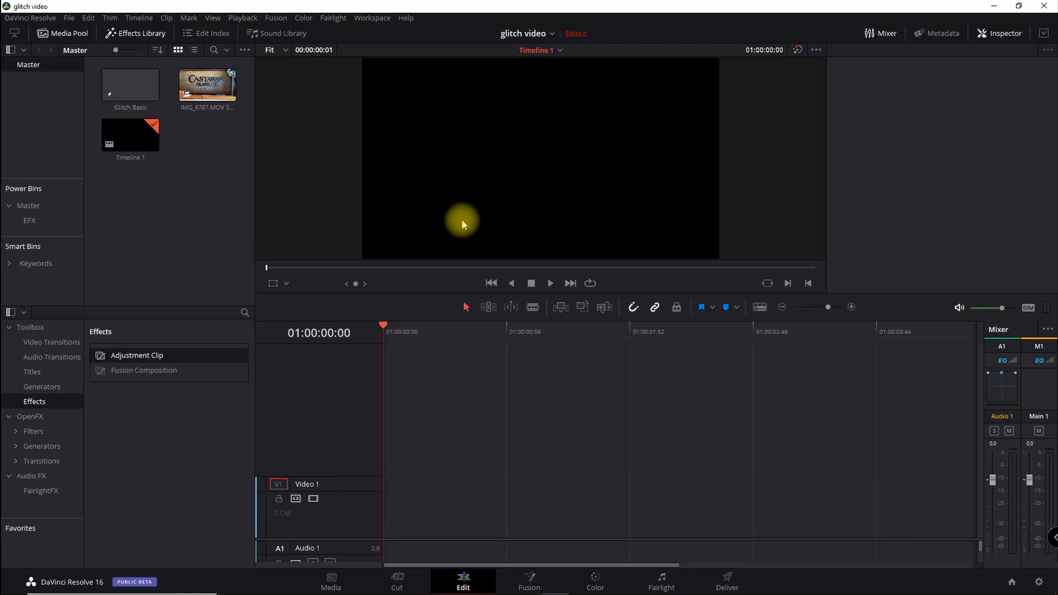
double_click(207, 84)
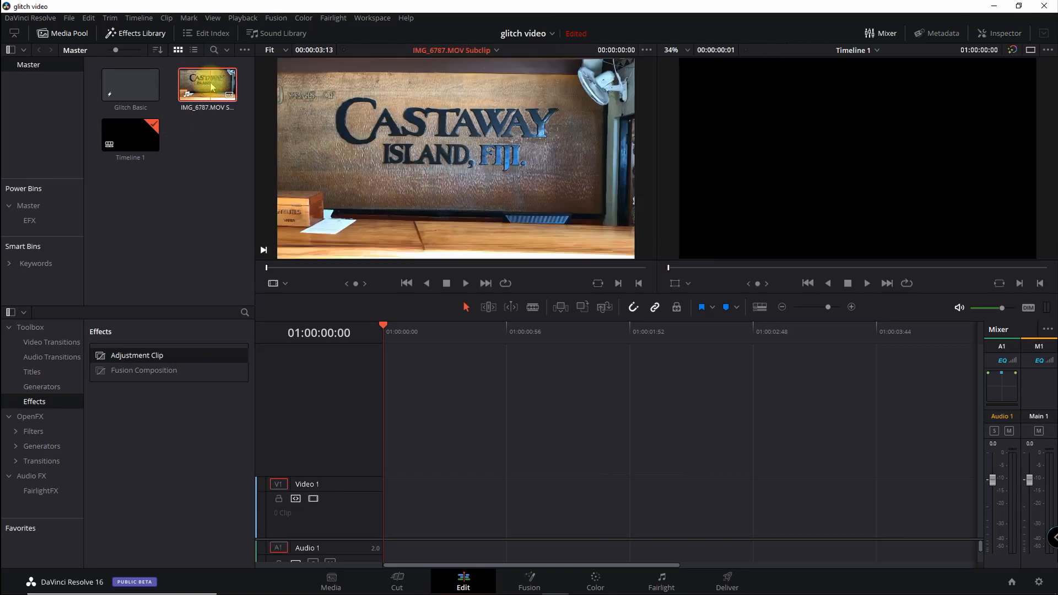
click(339, 266)
drag(207, 82, 386, 526)
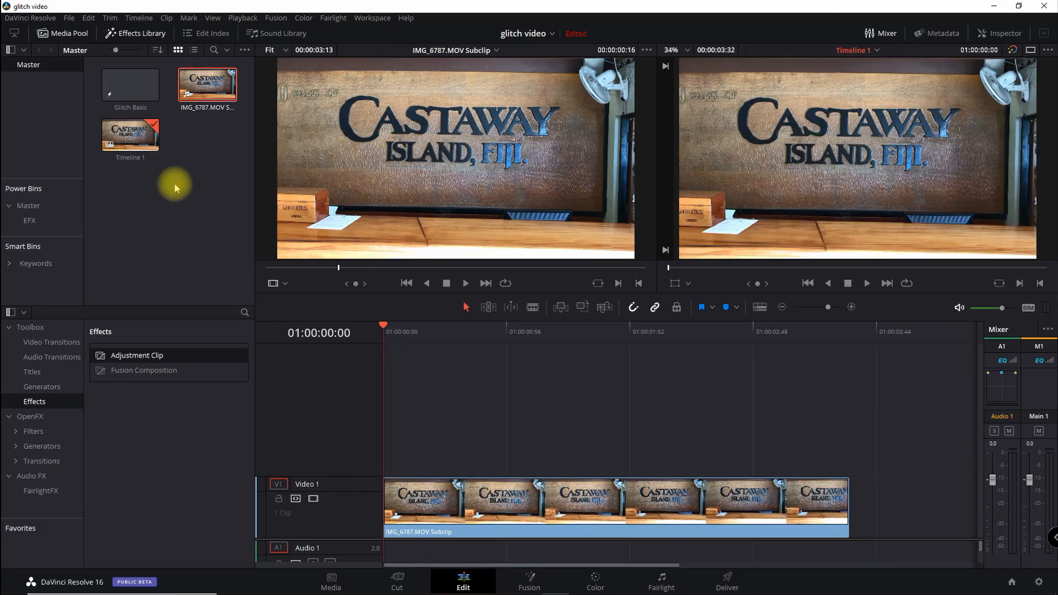
- Place Glitch Basic from the EFX power bin above the start of IMG_6787.MOV Subclip and preview the effect
click(31, 220)
click(154, 144)
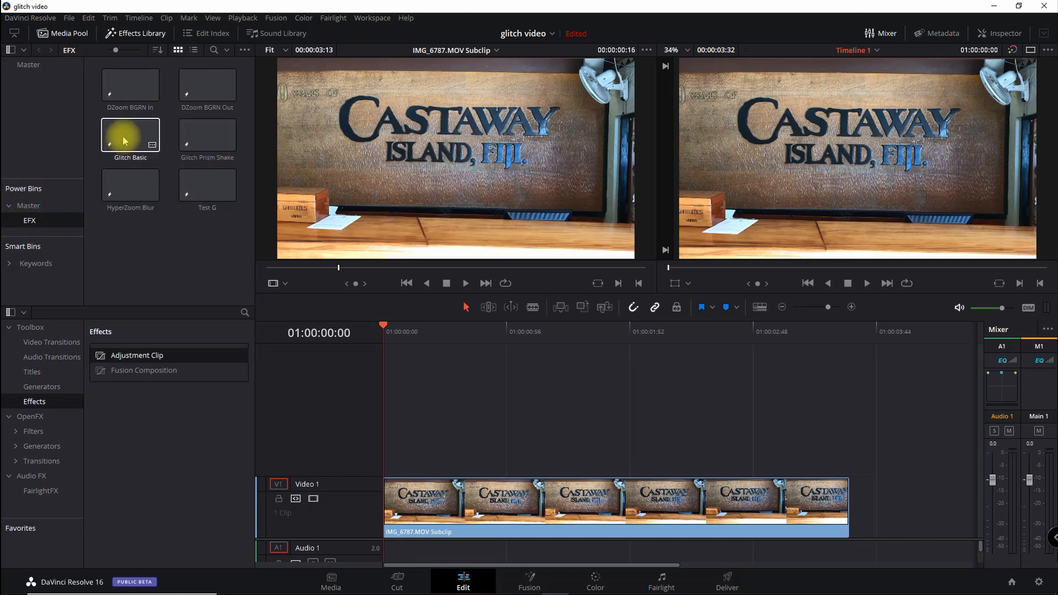
drag(124, 141, 393, 473)
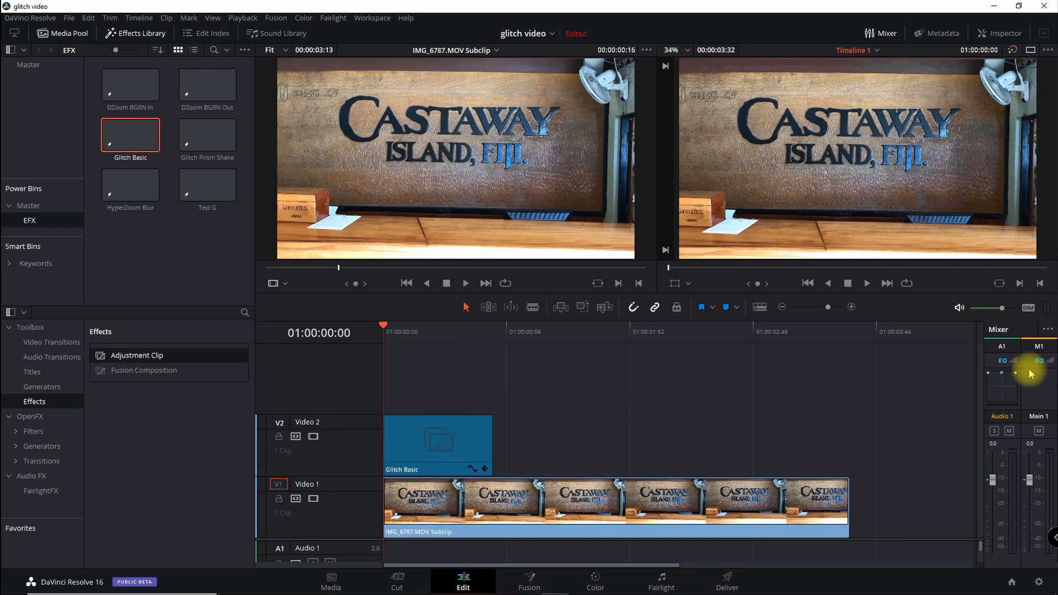
key(space)
key(space)
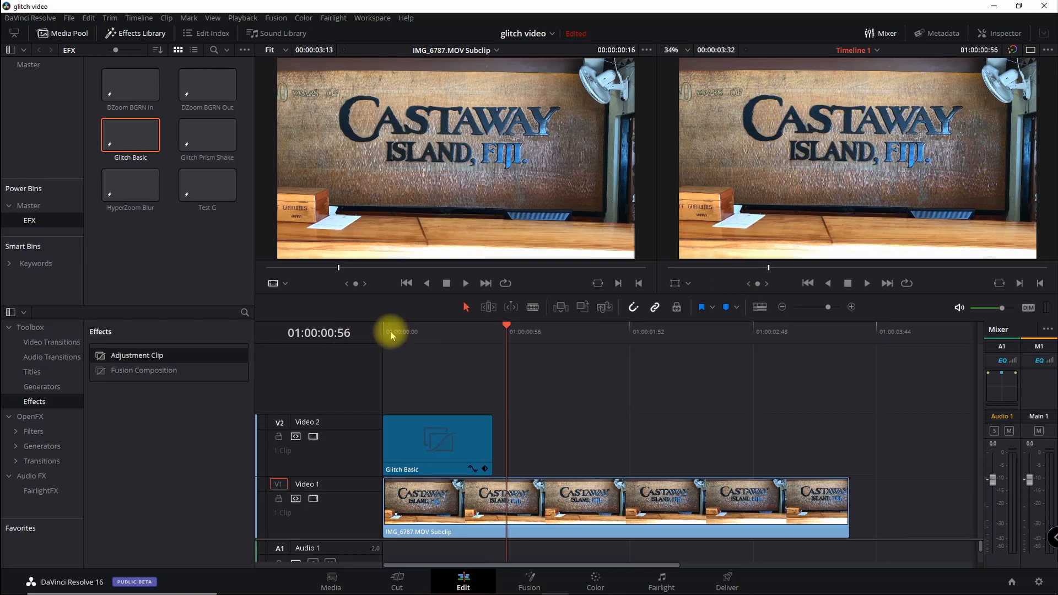
click(391, 334)
key(space)
key(space)
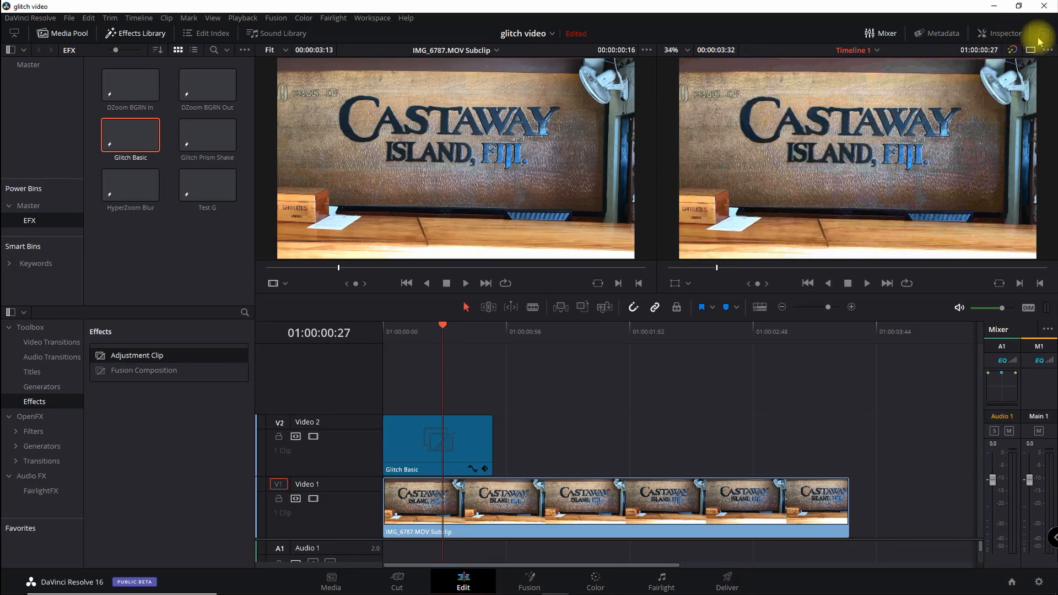
- Switch to single viewer mode and play the glitched subclip from the start of the timeline
click(1030, 49)
click(388, 336)
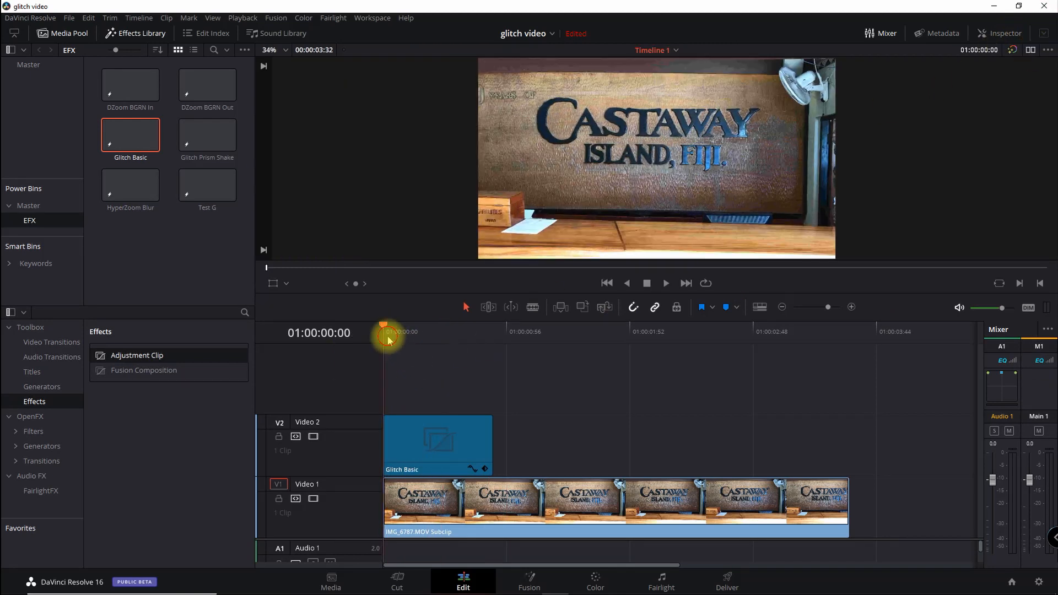
key(space)
click(388, 336)
key(space)
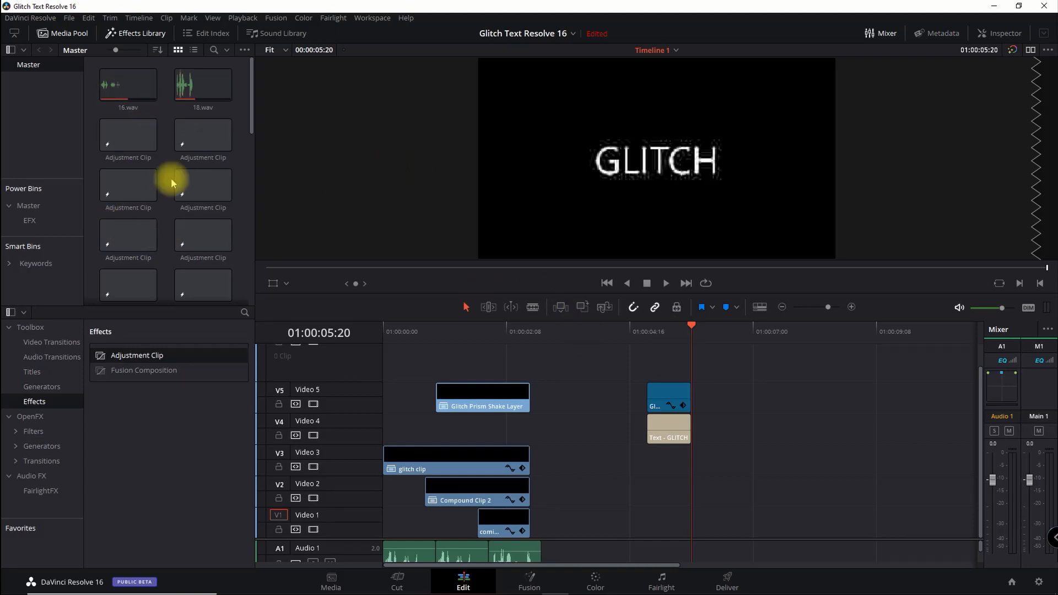
- In the Glitch Text Resolve 16 project, replace Glitch Basic above the GLITCH title with Glitch Prism Shake from the EFX power bin and play it
click(29, 221)
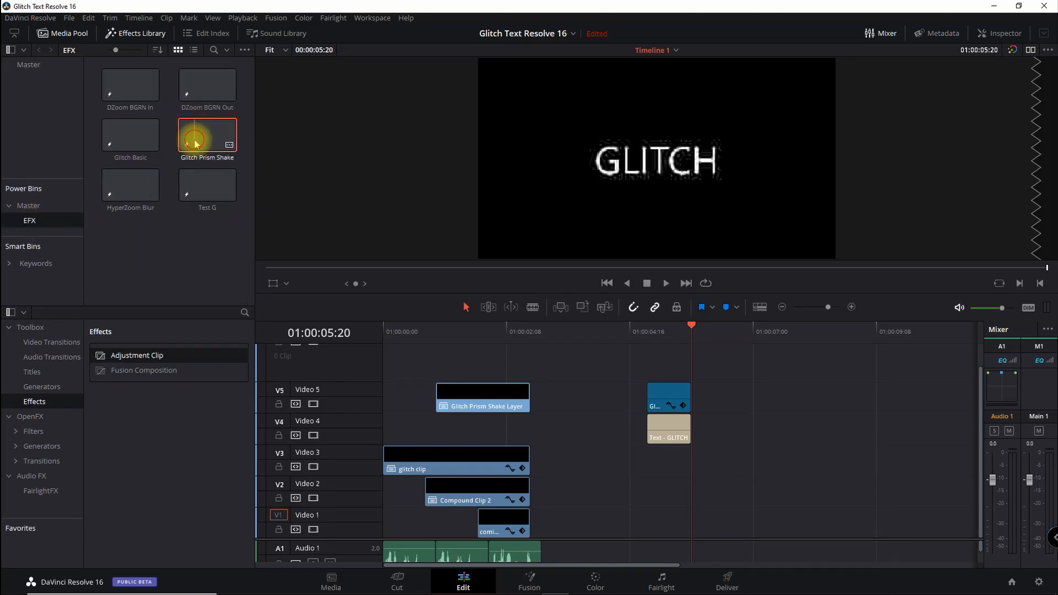
drag(194, 144, 647, 403)
click(646, 331)
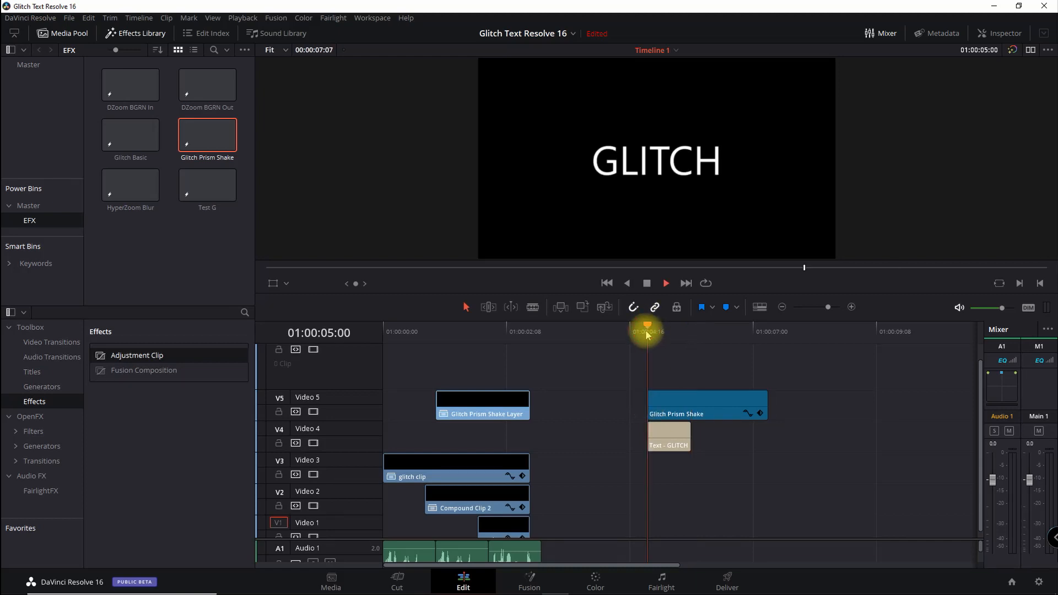
key(space)
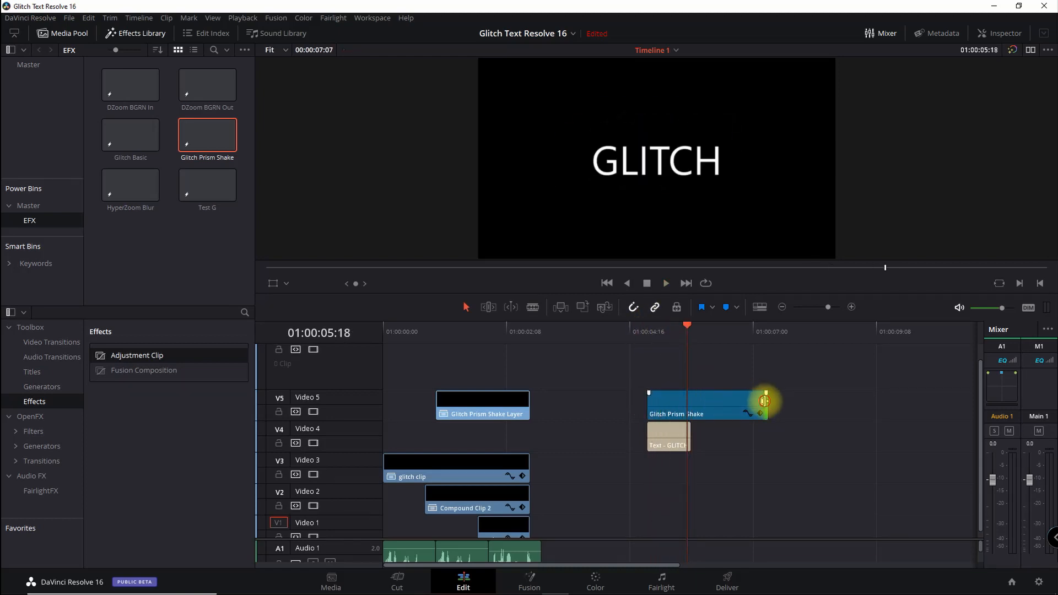
- Trim the Glitch Prism Shake clip to the end of the GLITCH title and play it from the start
drag(763, 401, 691, 405)
click(644, 332)
key(space)
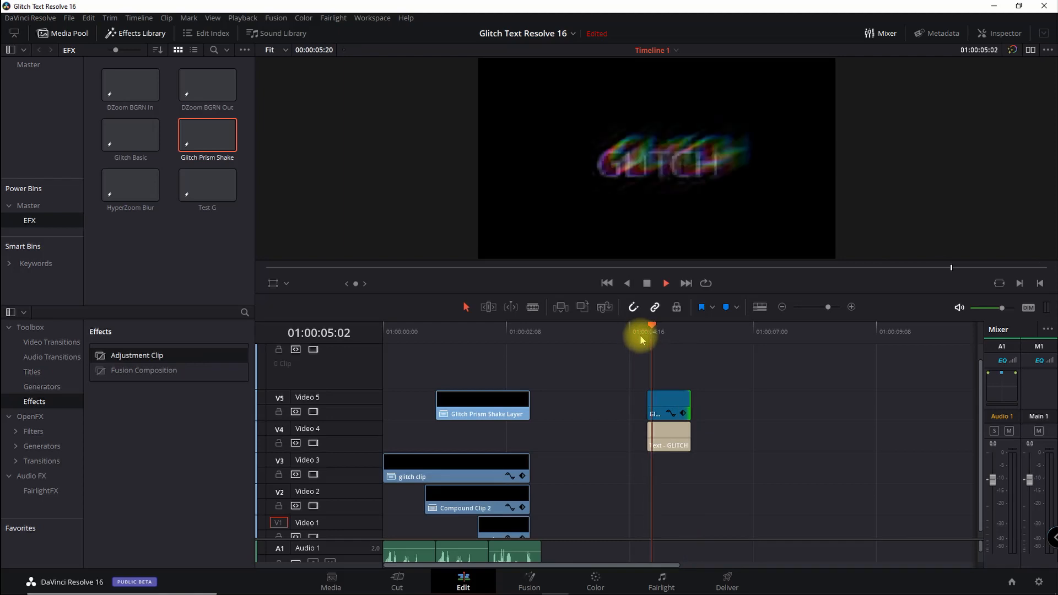
key(space)
- Open the Glitch Prism Shake clip on the Color page and examine its JPEG Damage Resolution keyframes at frames 0, 5 and 10
click(667, 404)
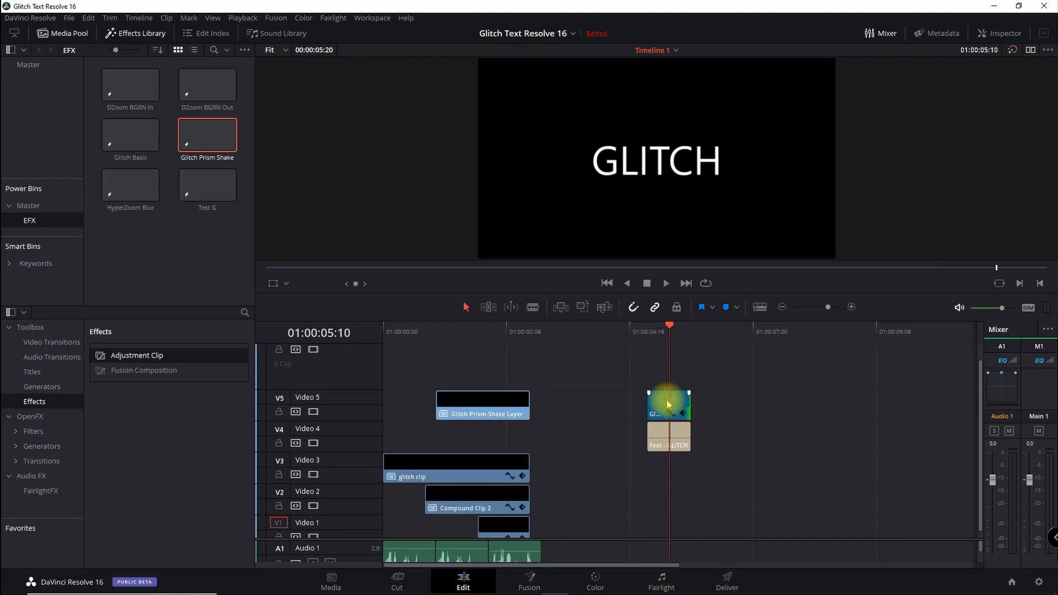
click(595, 582)
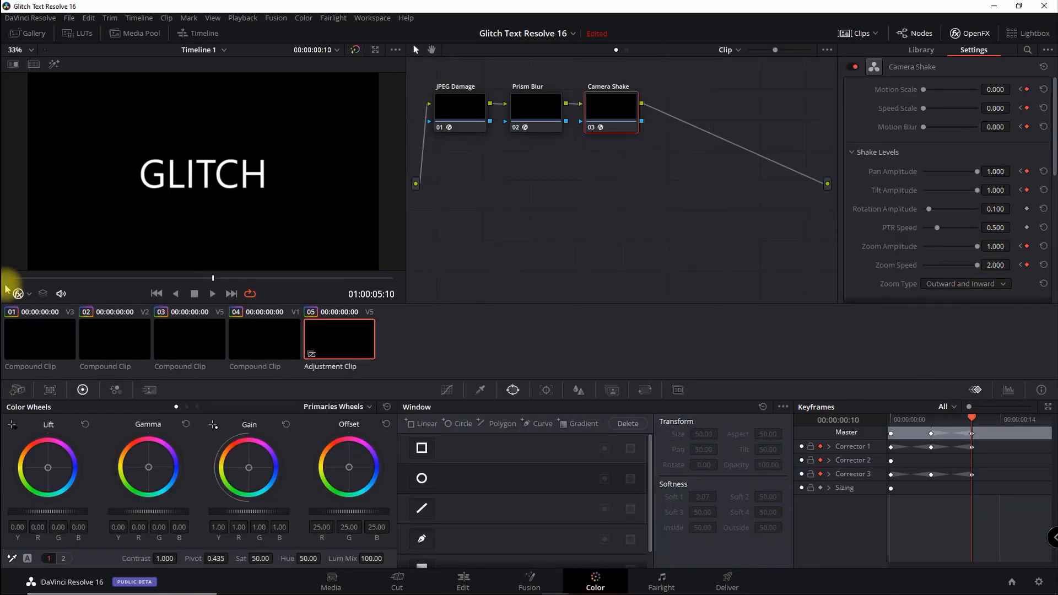
click(16, 275)
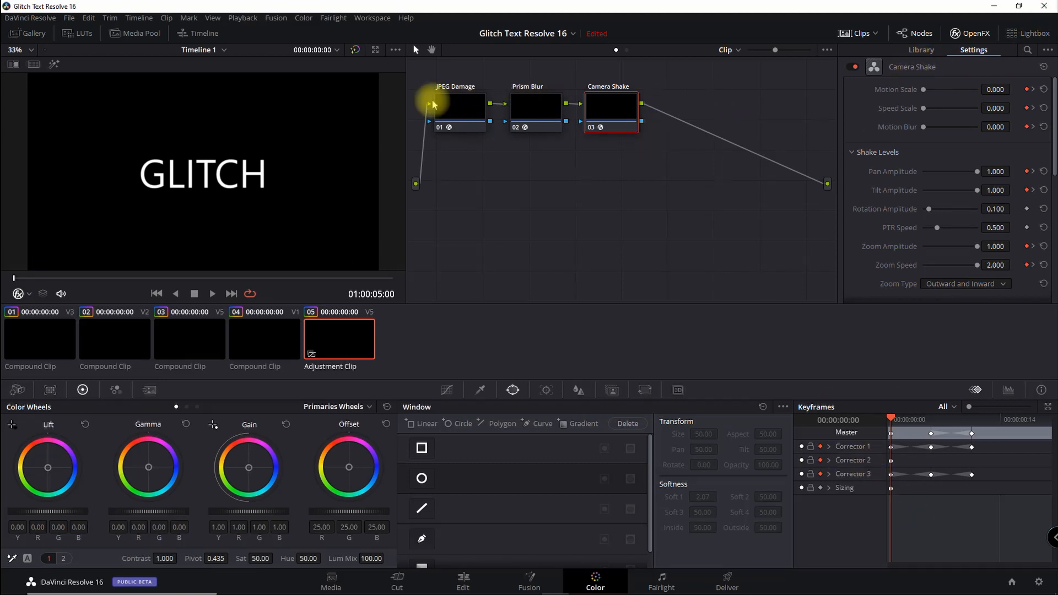
click(443, 110)
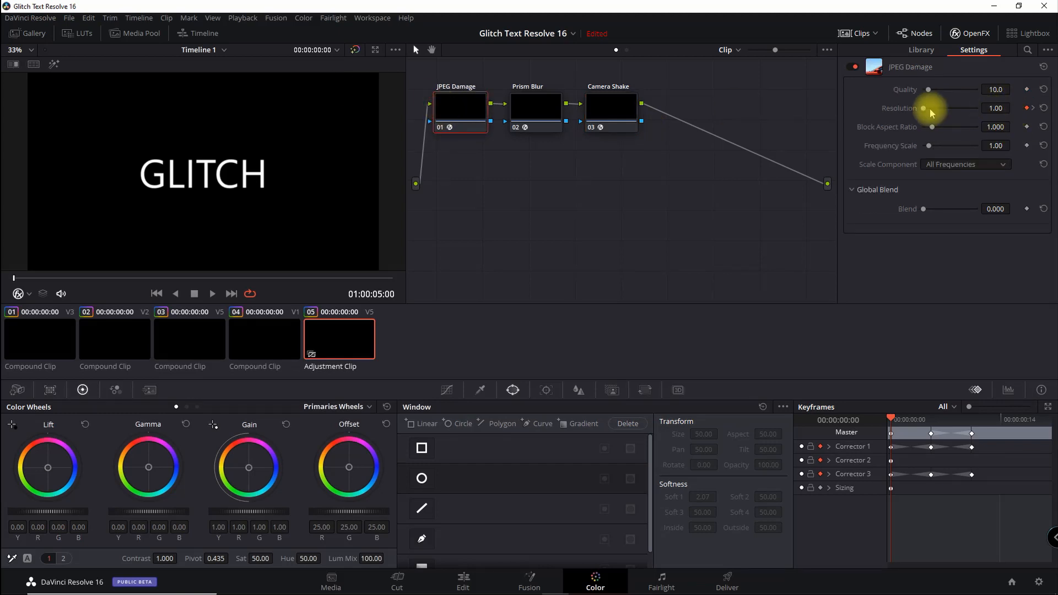
click(931, 422)
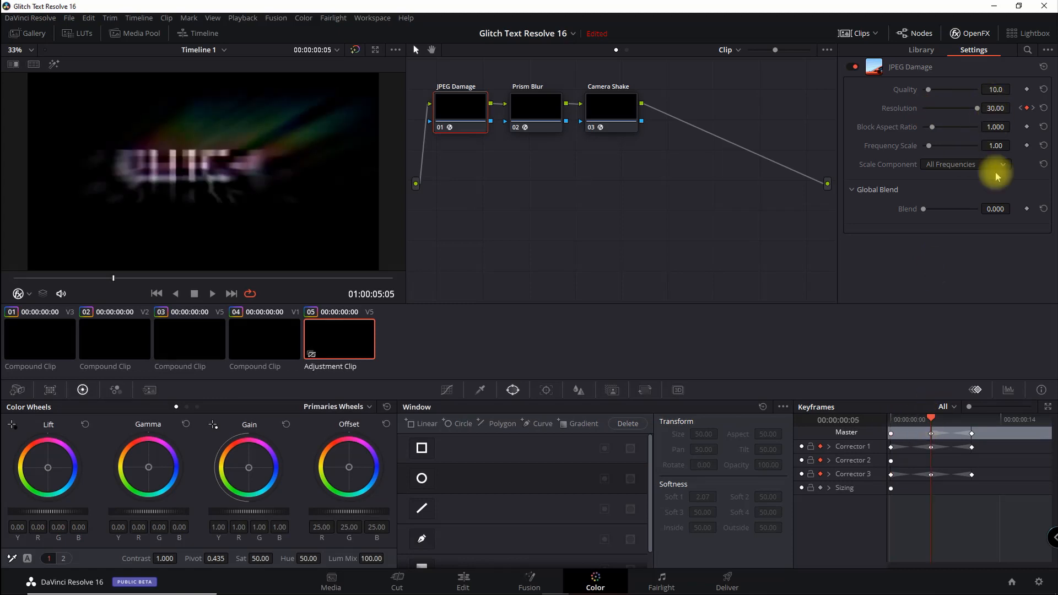
click(972, 422)
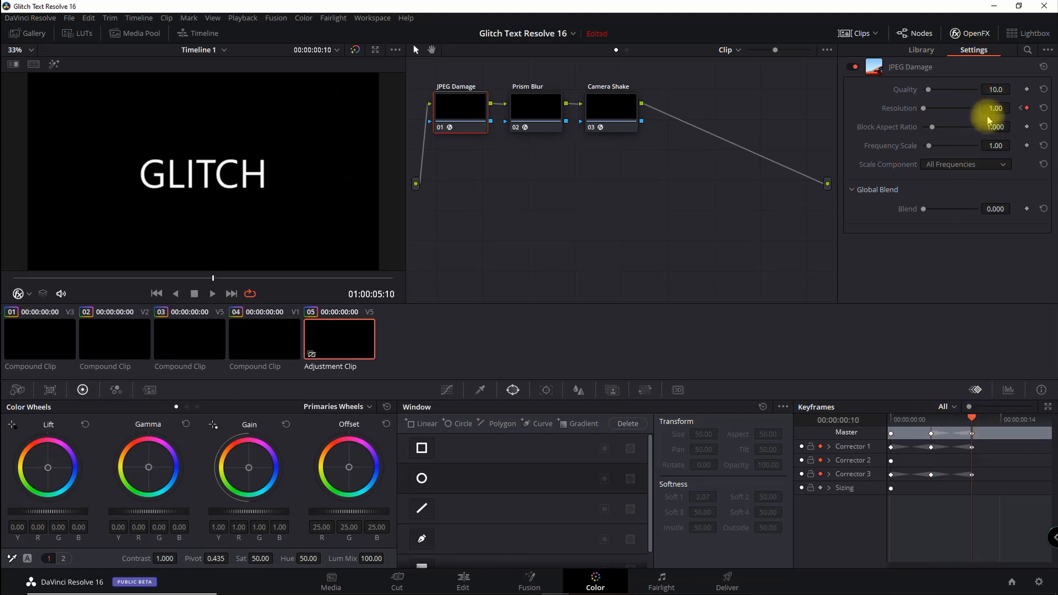
- Examine the Prism Blur node's effect in the ResolveFX Stylize library and its position and aberration keyframes at frames 0, 5 and 10
click(534, 110)
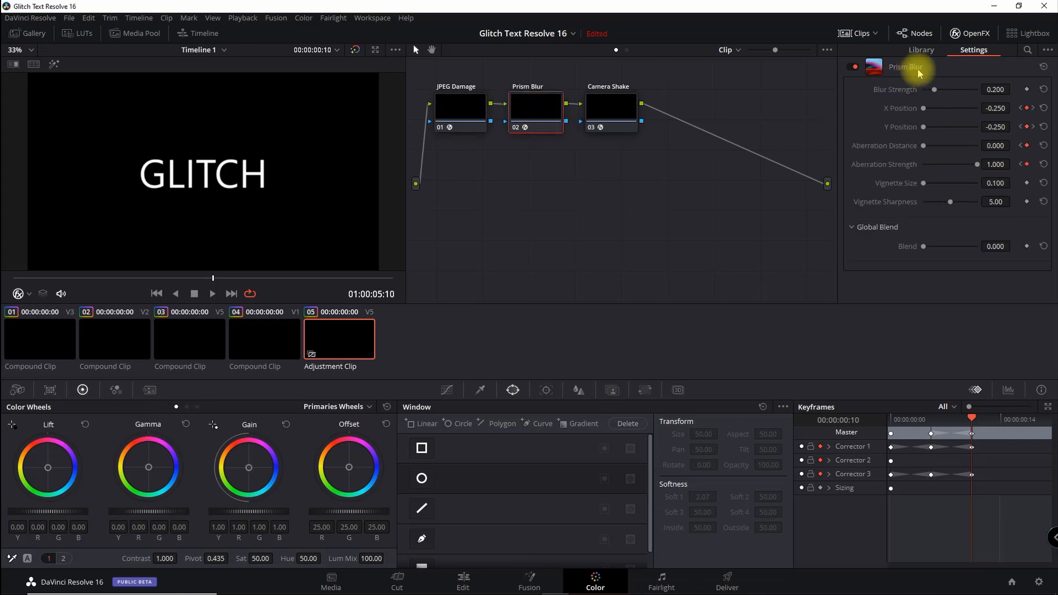
click(921, 51)
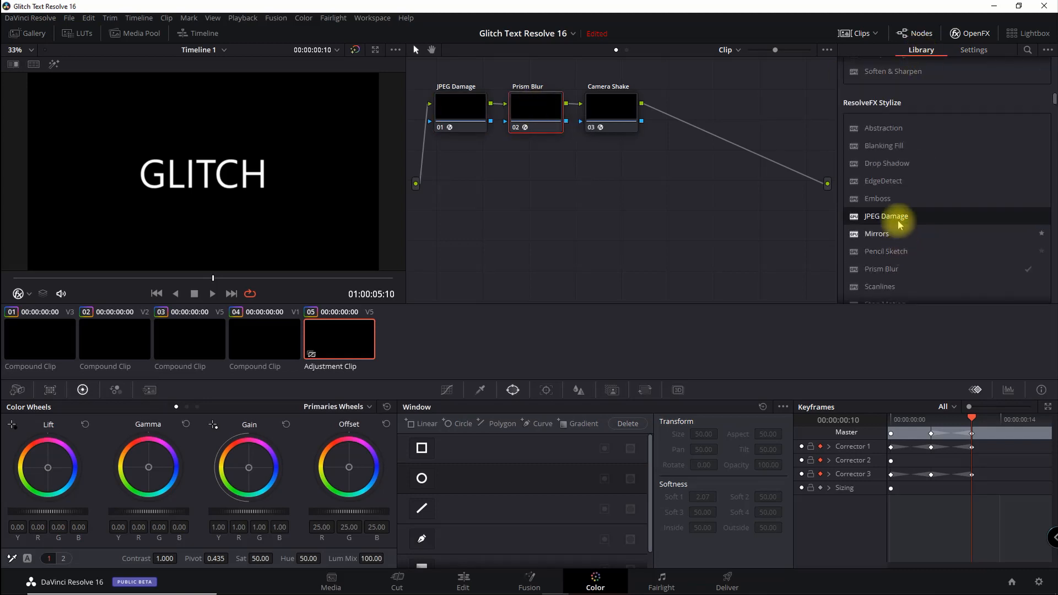
scroll(893, 220, down, 5)
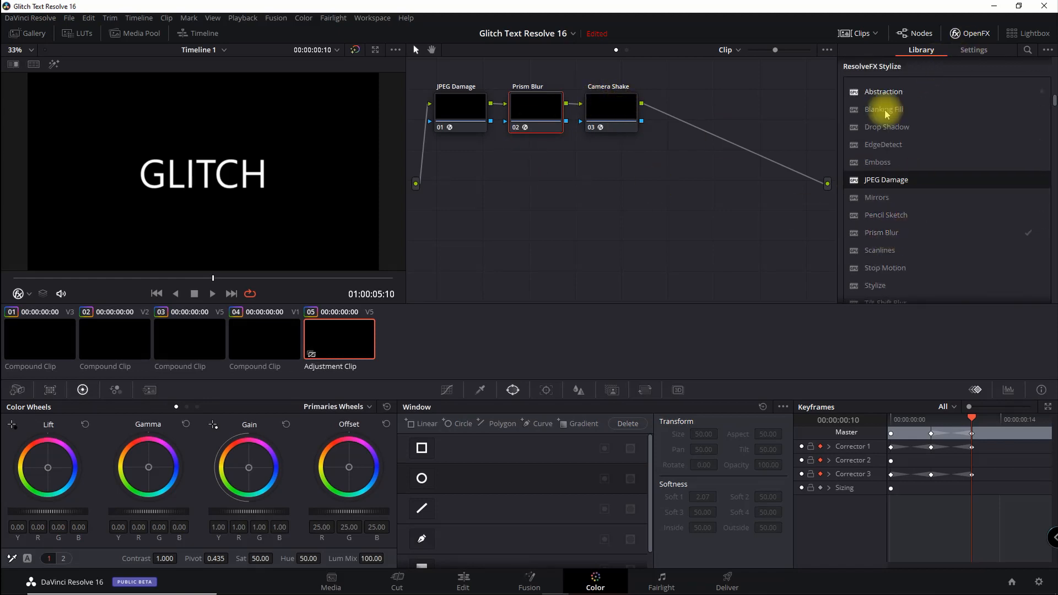
click(621, 113)
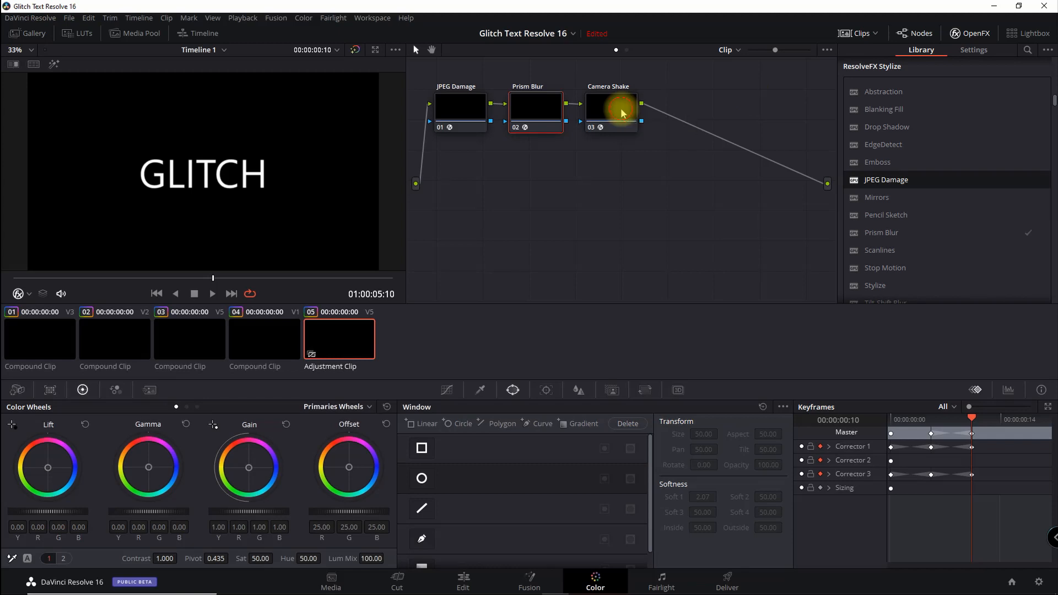
click(538, 110)
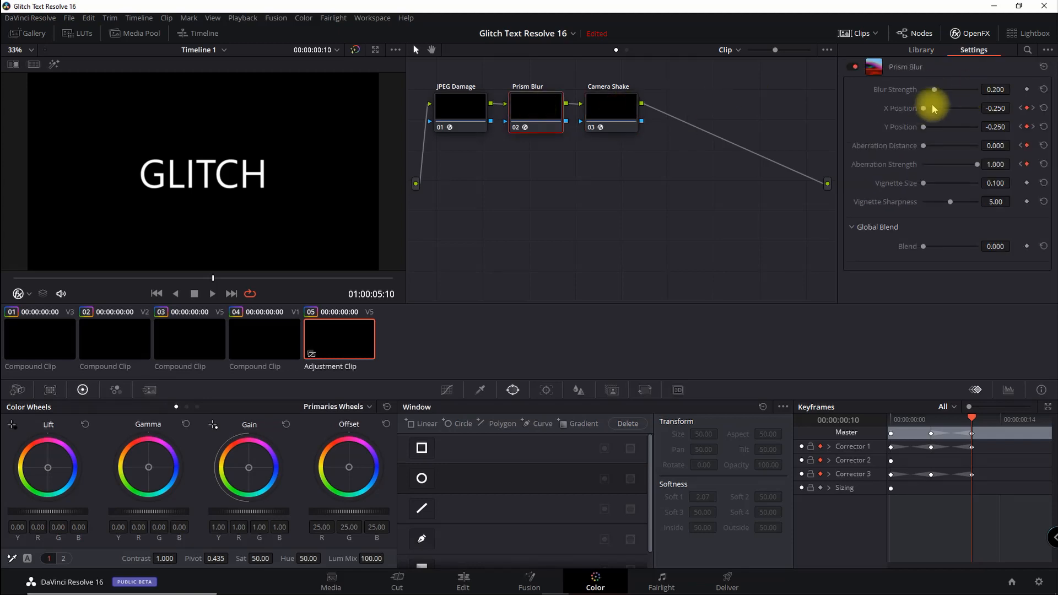
click(894, 461)
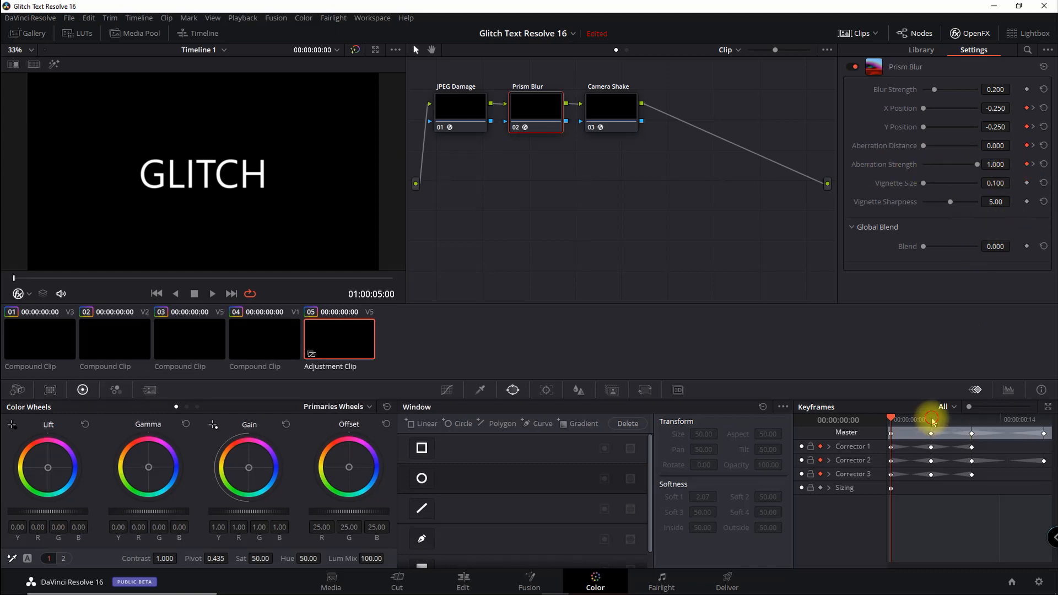
click(931, 421)
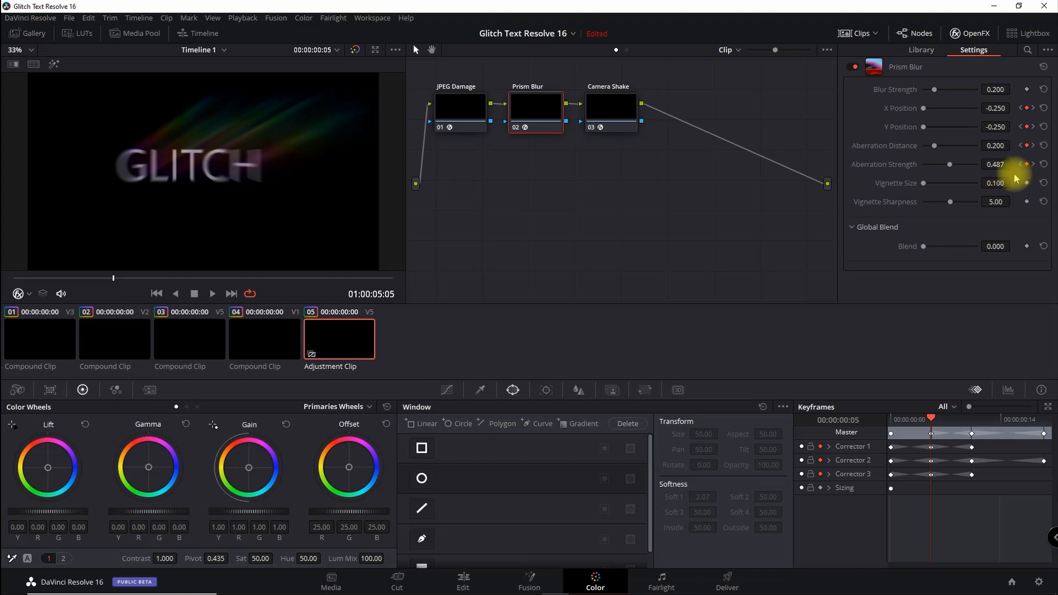
click(971, 422)
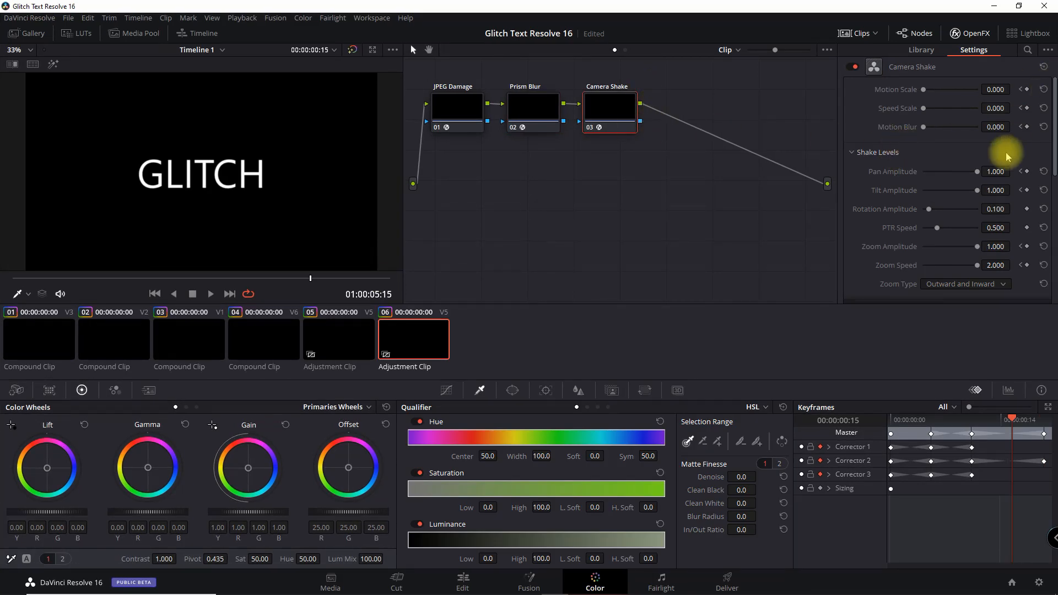
- Examine the Camera Shake node's motion and shake level keyframes at frames 0, 5 and 10, and play the combined effect
click(893, 421)
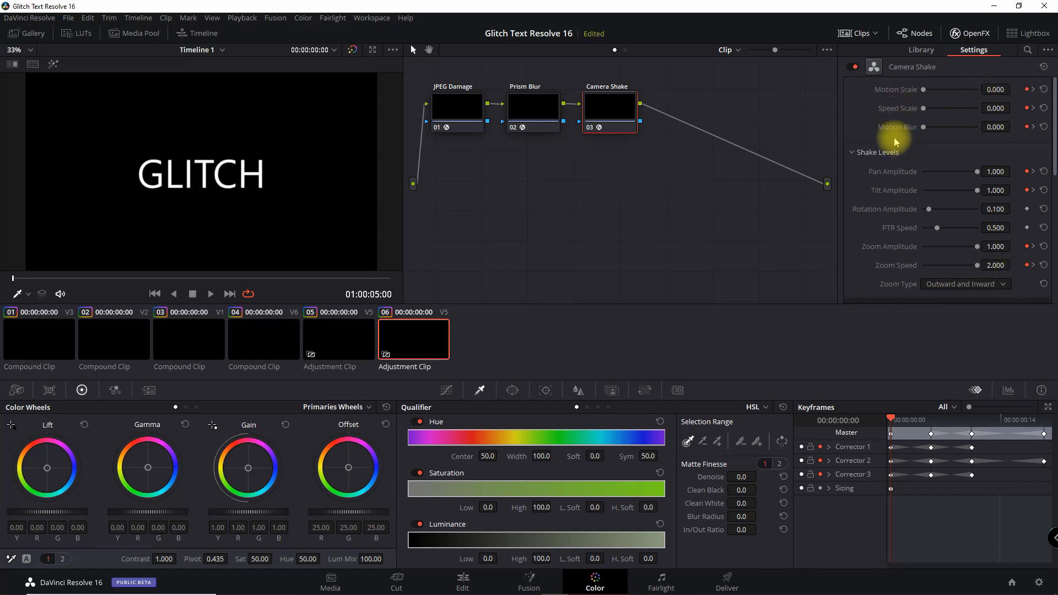
click(932, 421)
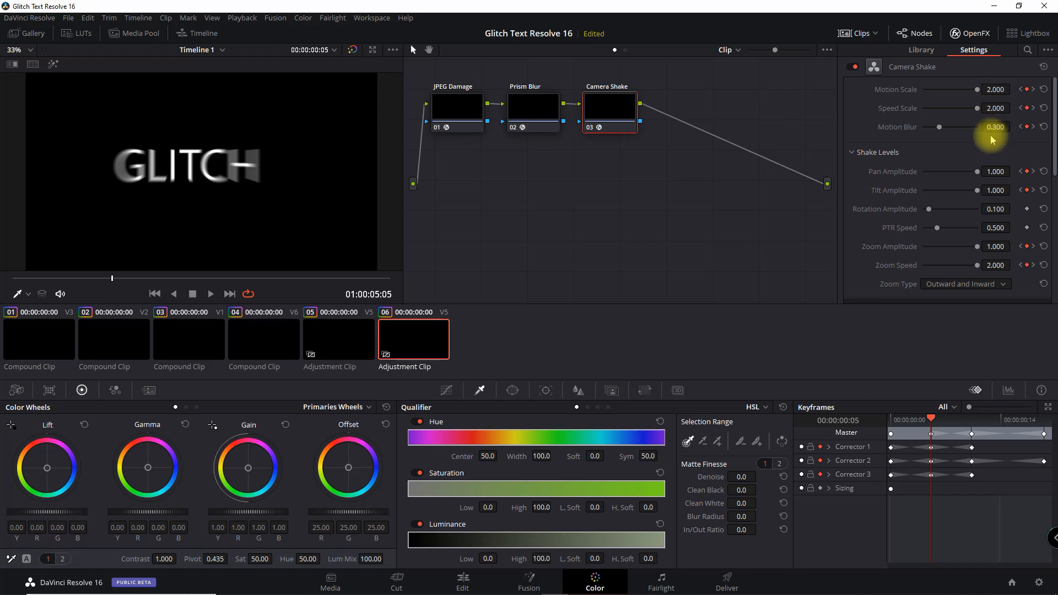
click(971, 421)
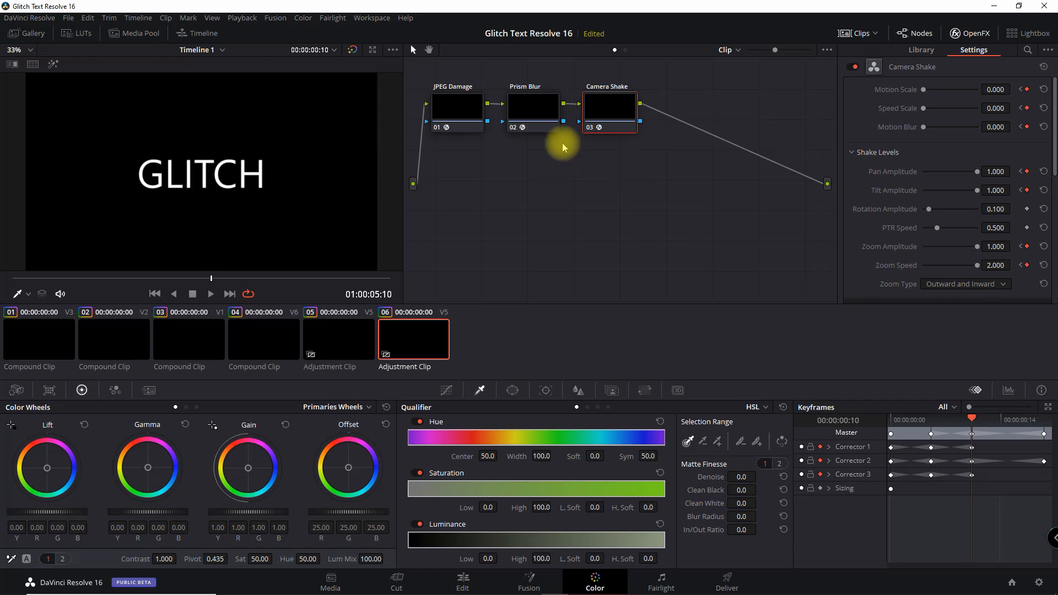
click(210, 295)
key(space)
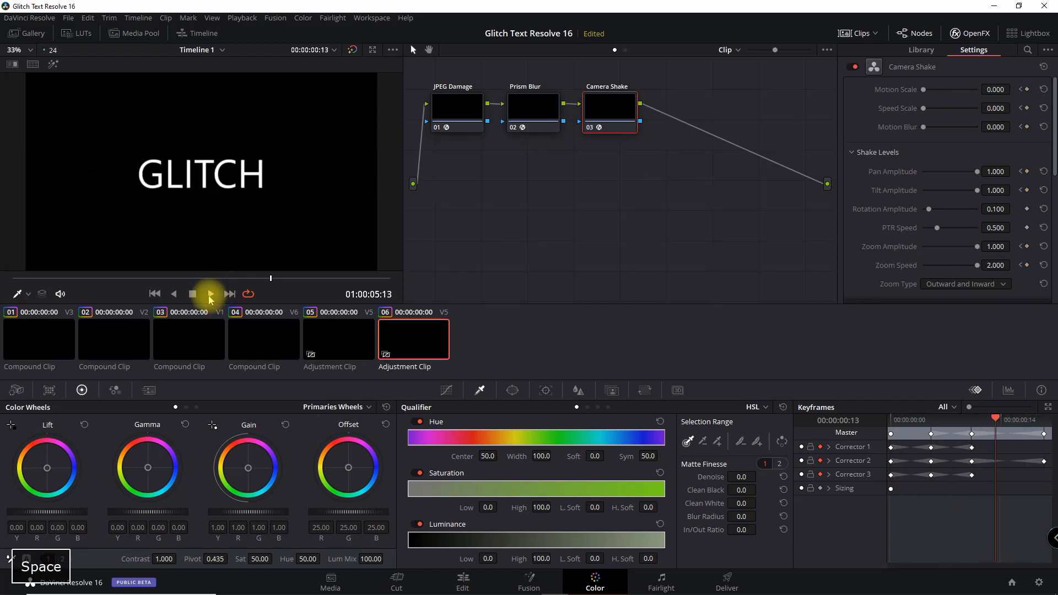